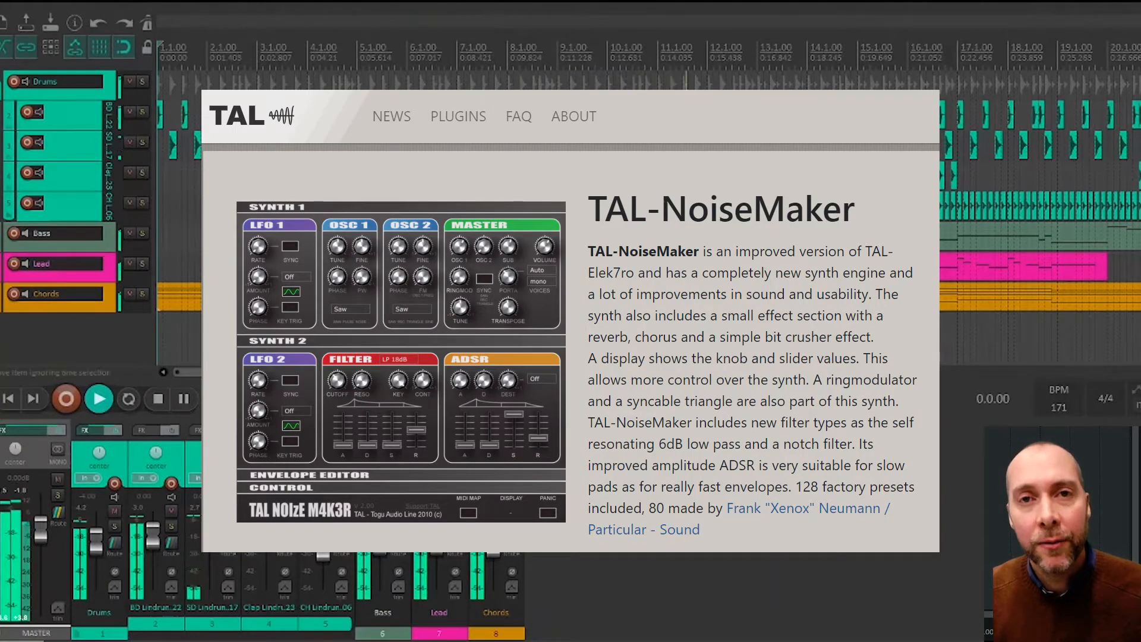
click(785, 267)
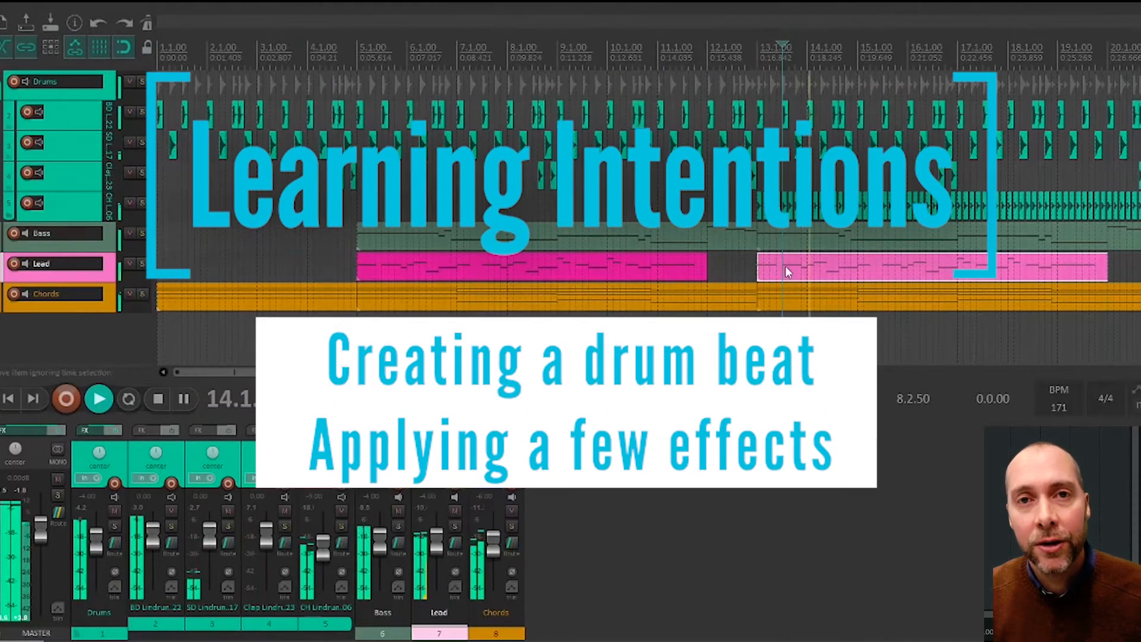
double_click(786, 269)
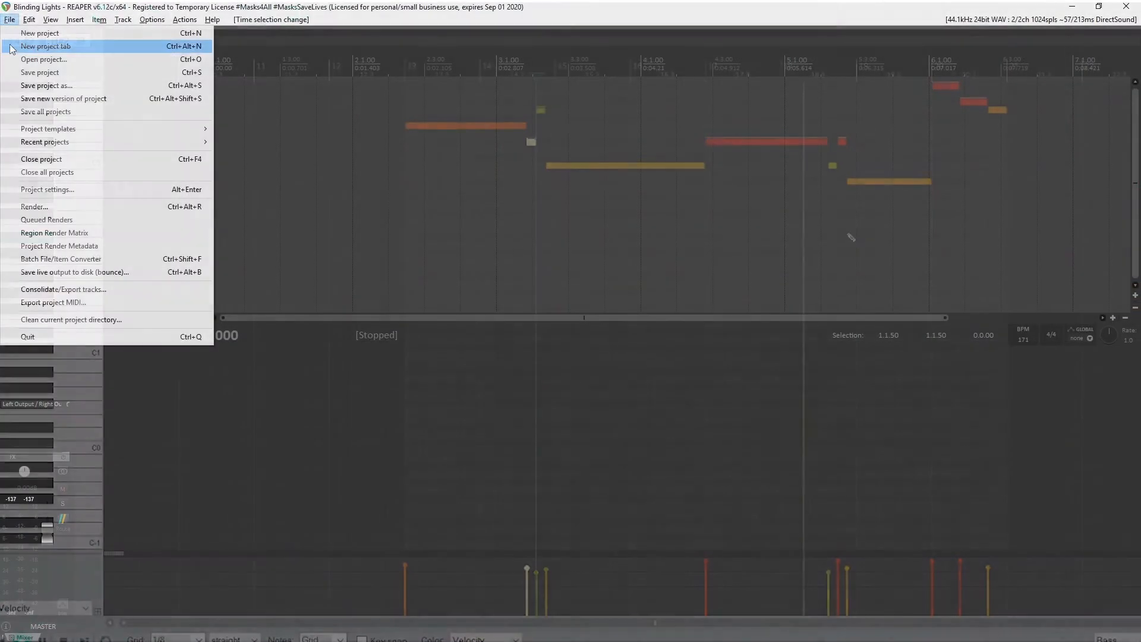
Import the four Lindrum samples (BD, SD, Clap and CH) from the Blinding Lights folder onto separate tracks.
mouse_move(29, 19)
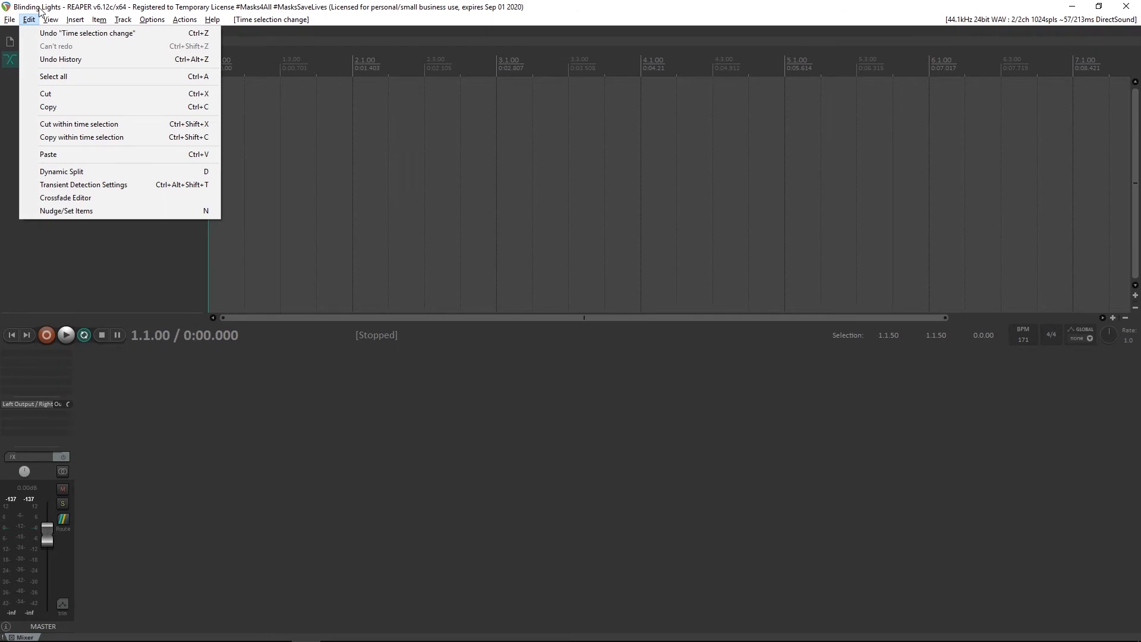
click(31, 19)
click(75, 19)
click(89, 32)
click(151, 108)
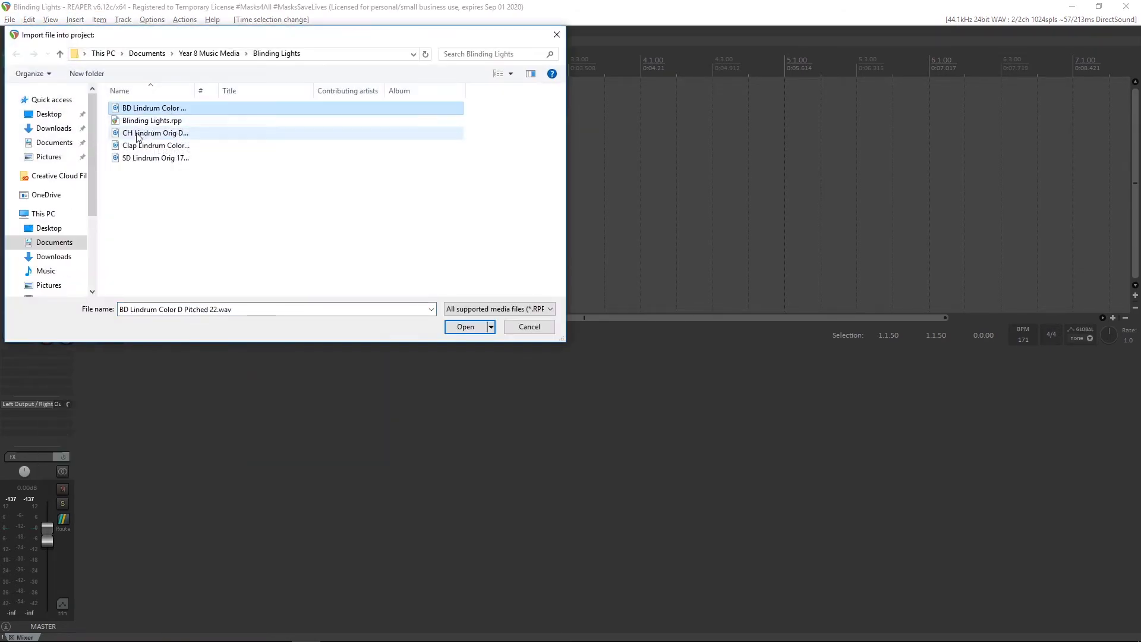
ctrl+click(138, 157)
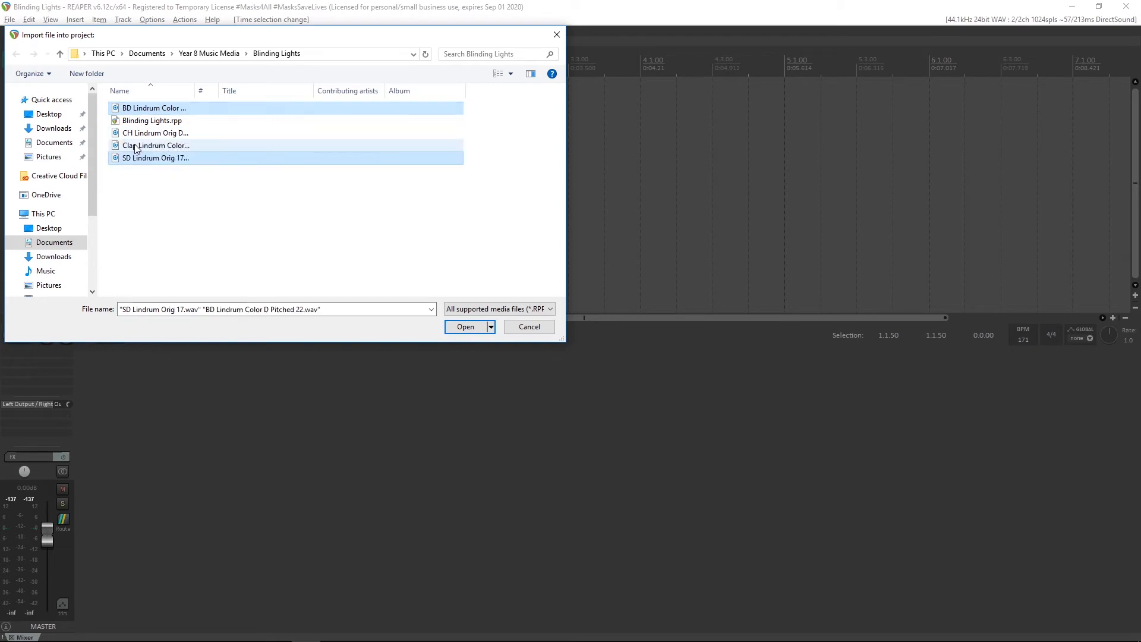
ctrl+click(135, 146)
ctrl+click(136, 133)
click(465, 327)
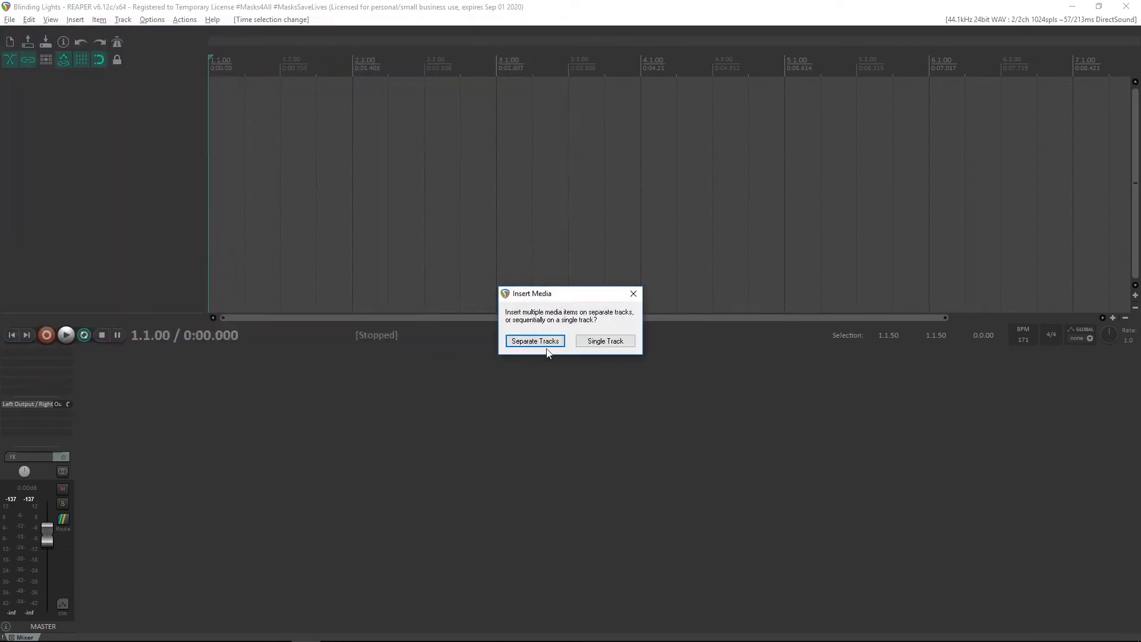
click(535, 341)
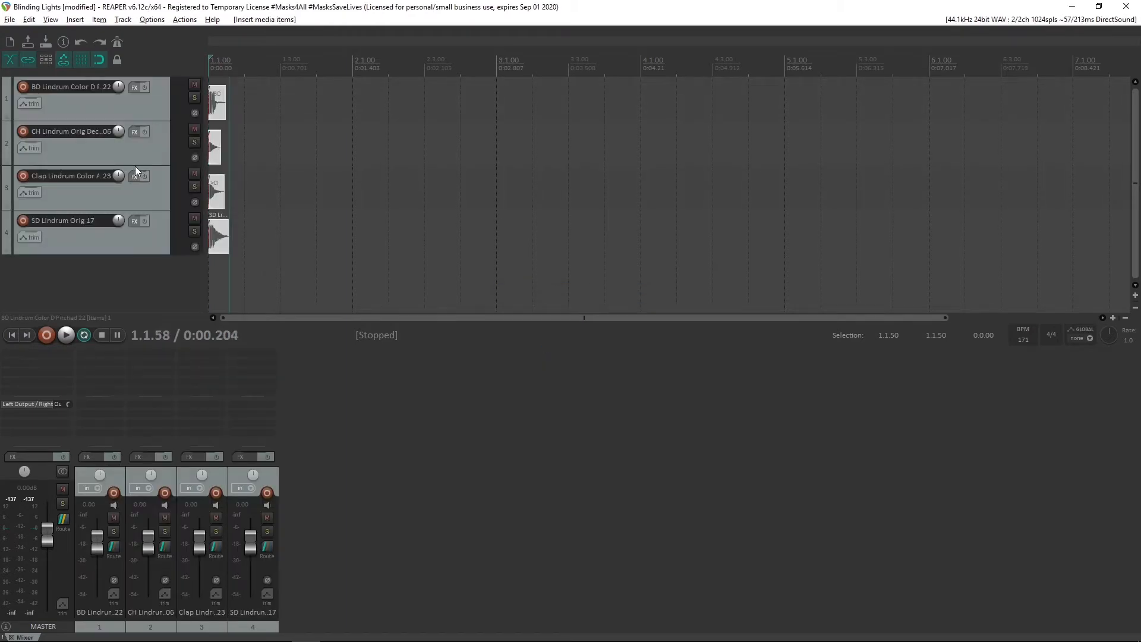
Reorder the drum tracks so that BD comes first, followed by SD, Clap and CH.
drag(88, 242, 88, 122)
click(65, 106)
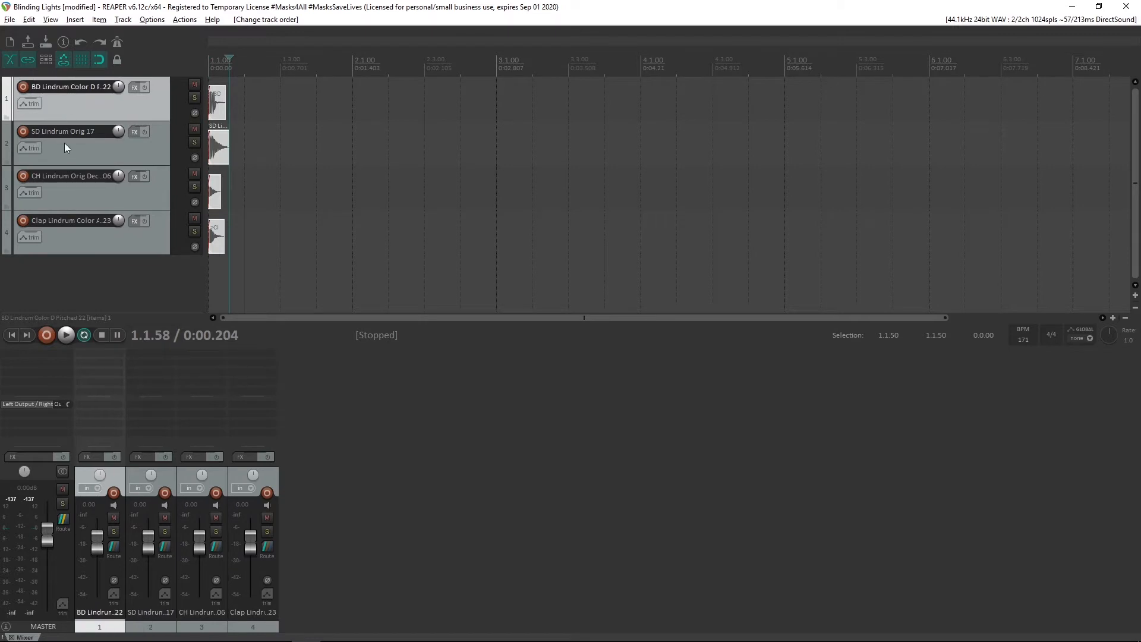
click(63, 156)
drag(71, 194, 55, 163)
drag(77, 243, 76, 168)
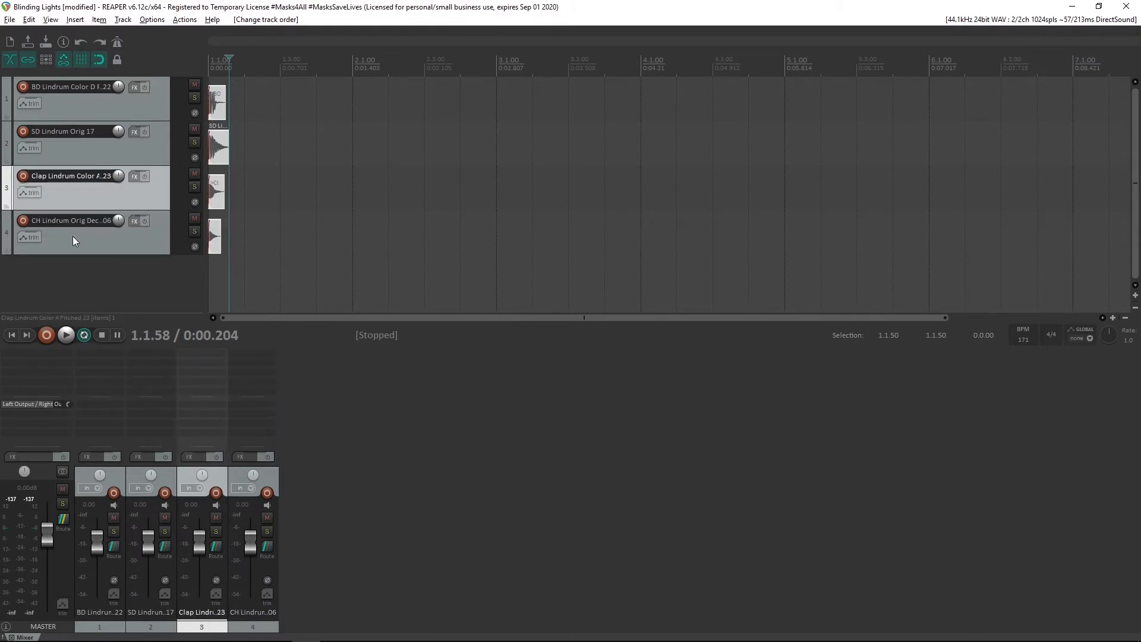
Set the project's grid line spacing to 1/8.
click(287, 97)
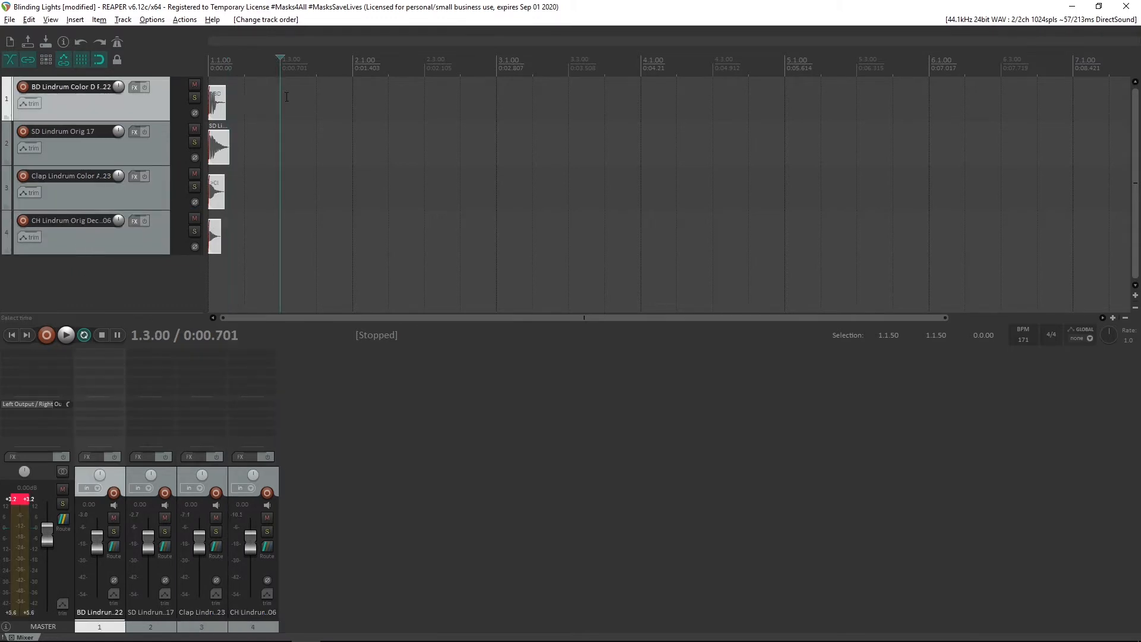
right_click(82, 61)
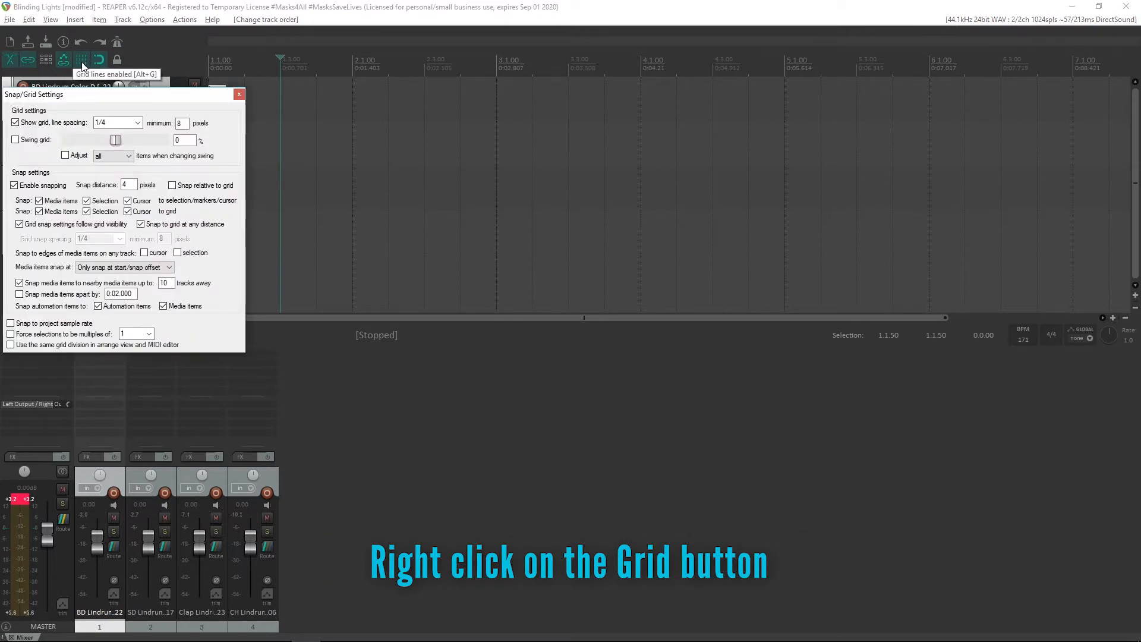
click(137, 123)
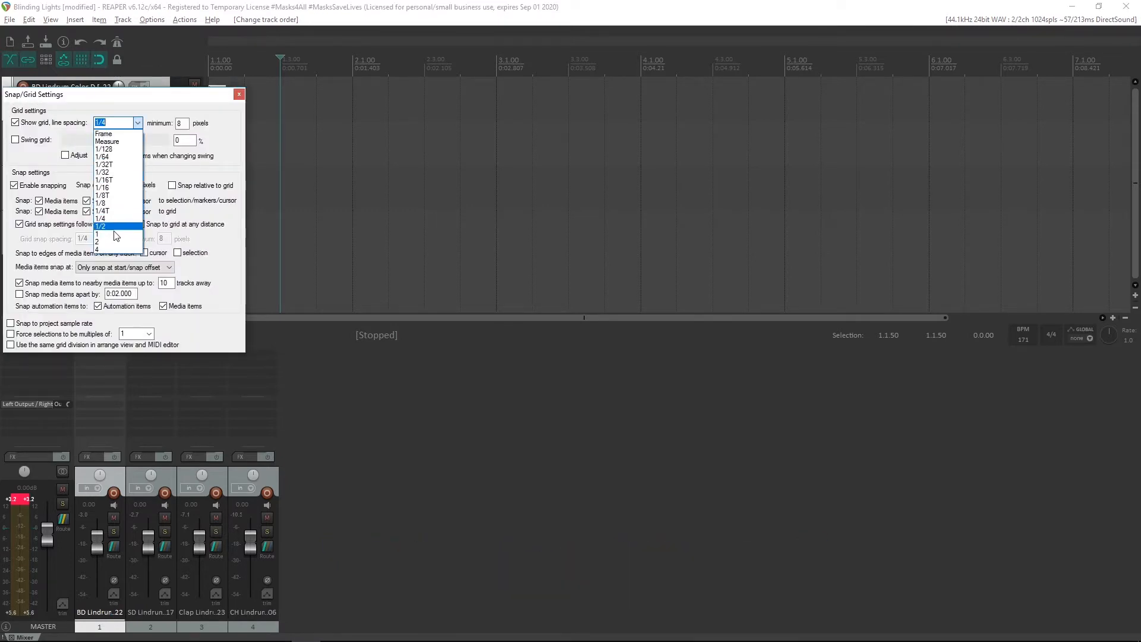
click(104, 202)
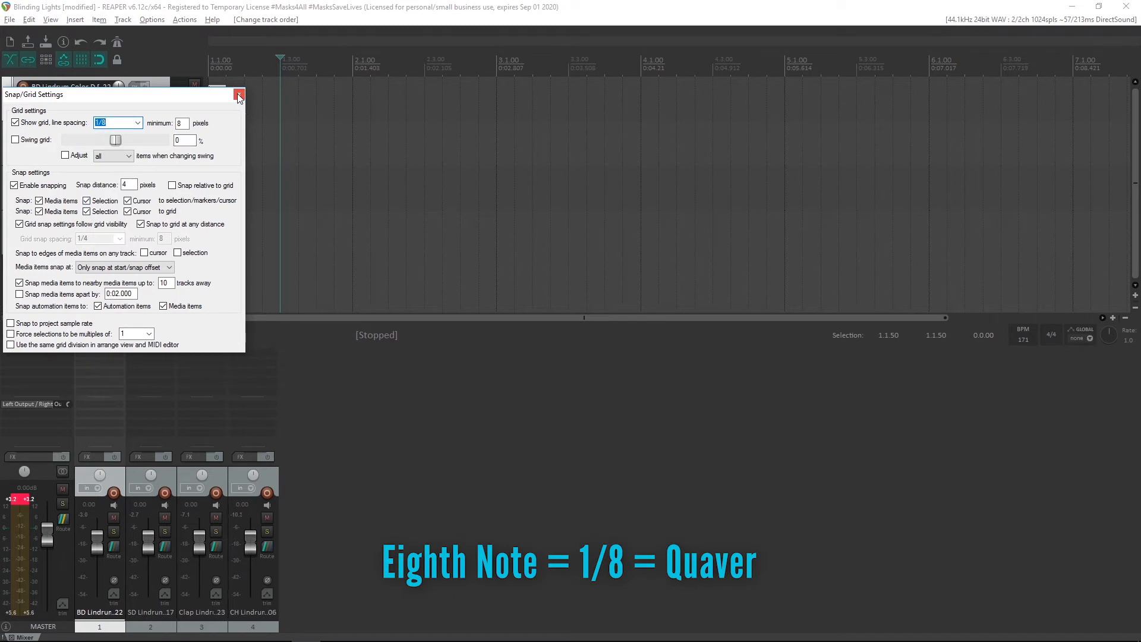
click(239, 95)
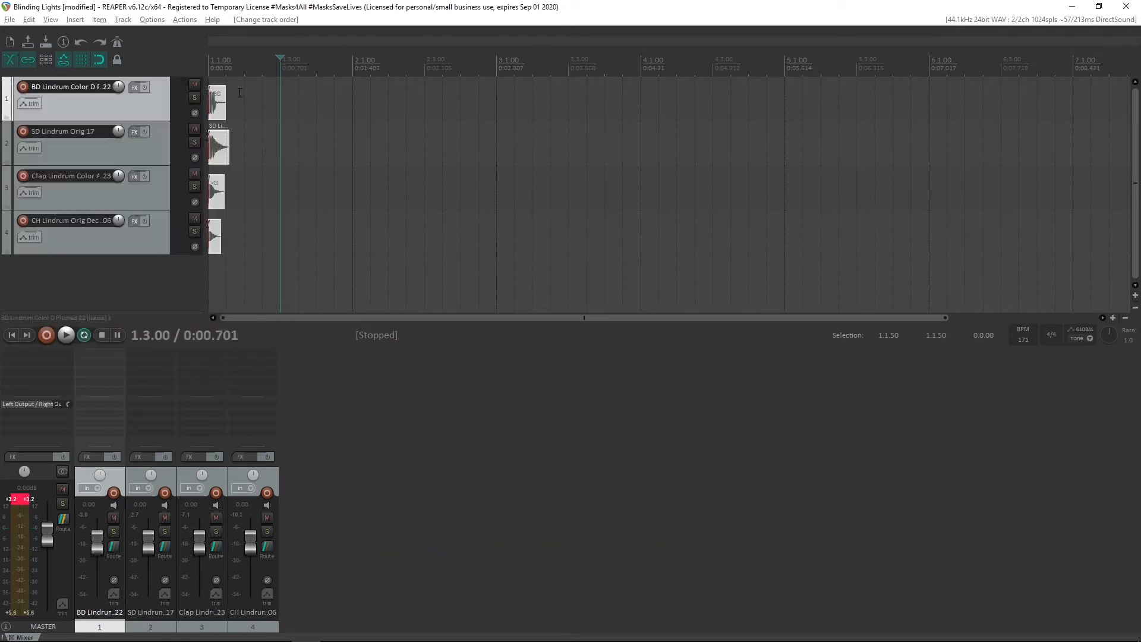
Copy the BD sample to 1.3, 2.1, 2.3 and 2.3.50 on its track, and play back the pattern from the start.
click(223, 107)
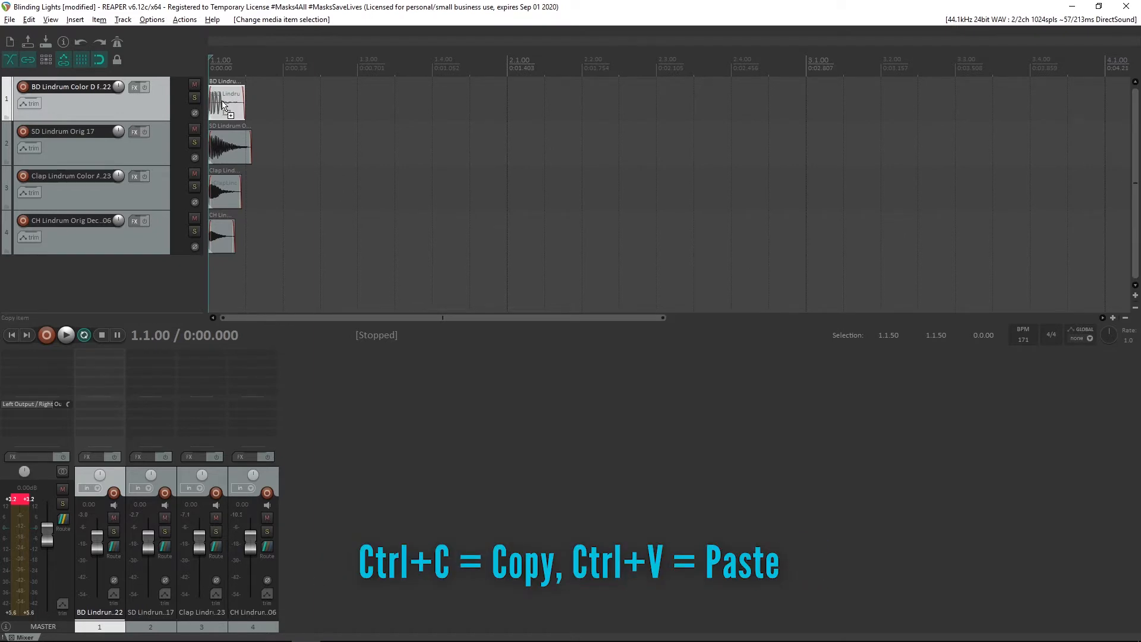
click(357, 64)
key(ctrl+v)
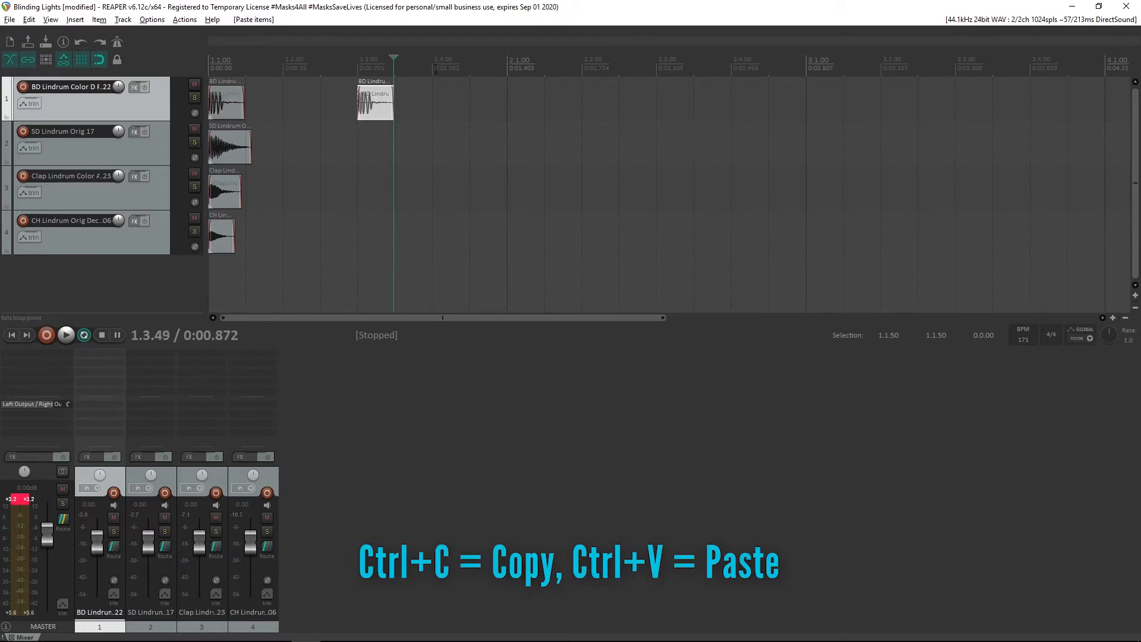
click(508, 64)
key(ctrl+v)
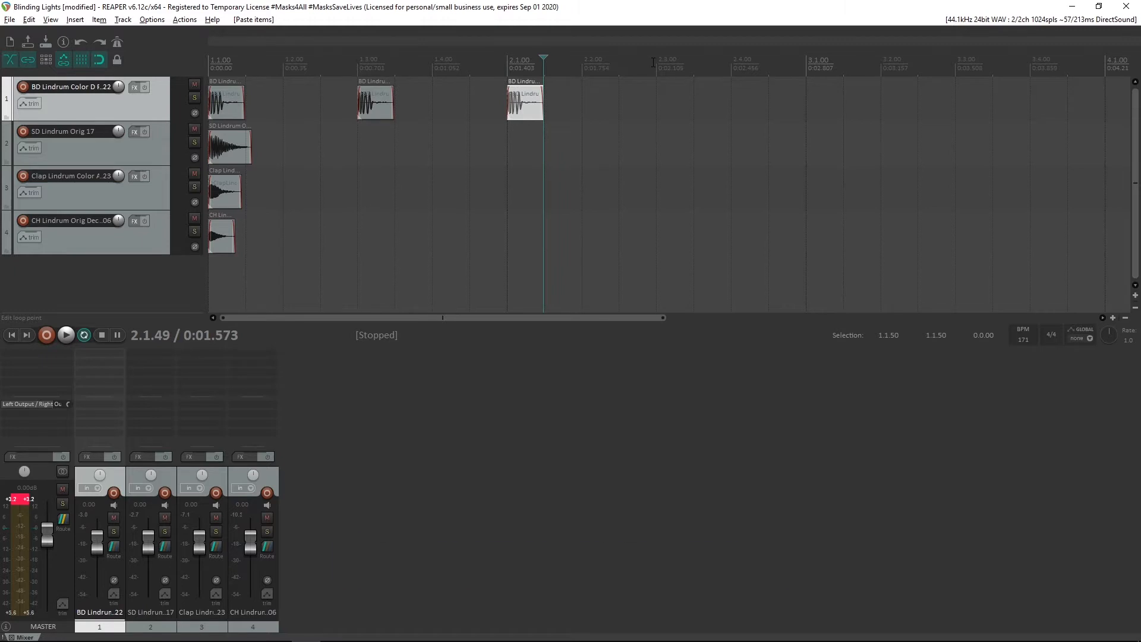
click(653, 63)
key(ctrl+v)
click(694, 64)
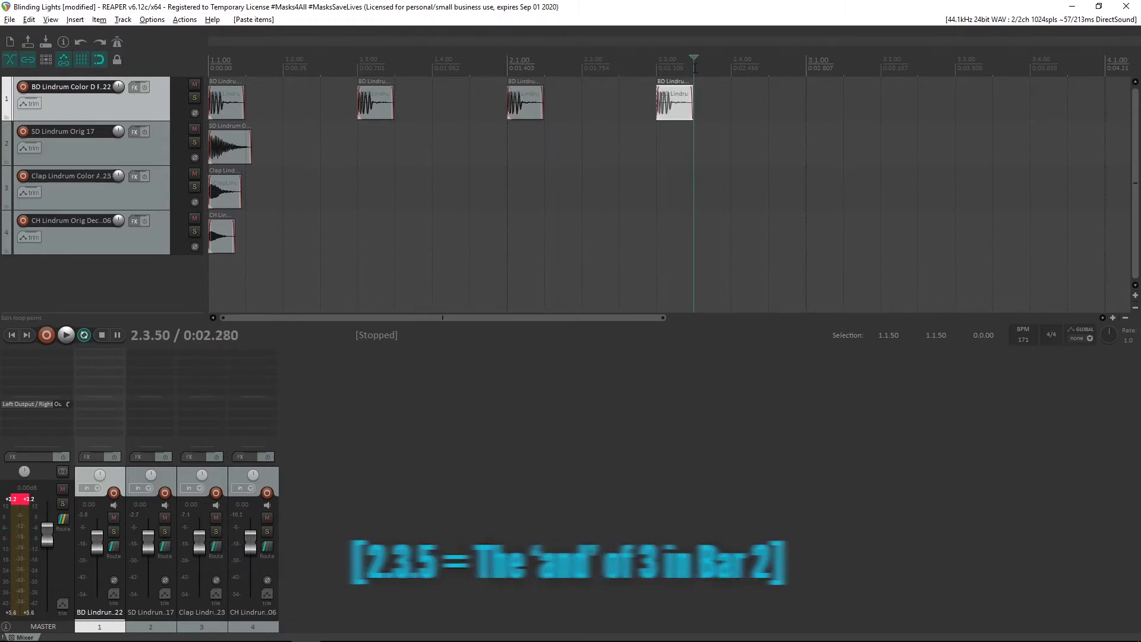
key(ctrl+v)
key(Home)
key(space)
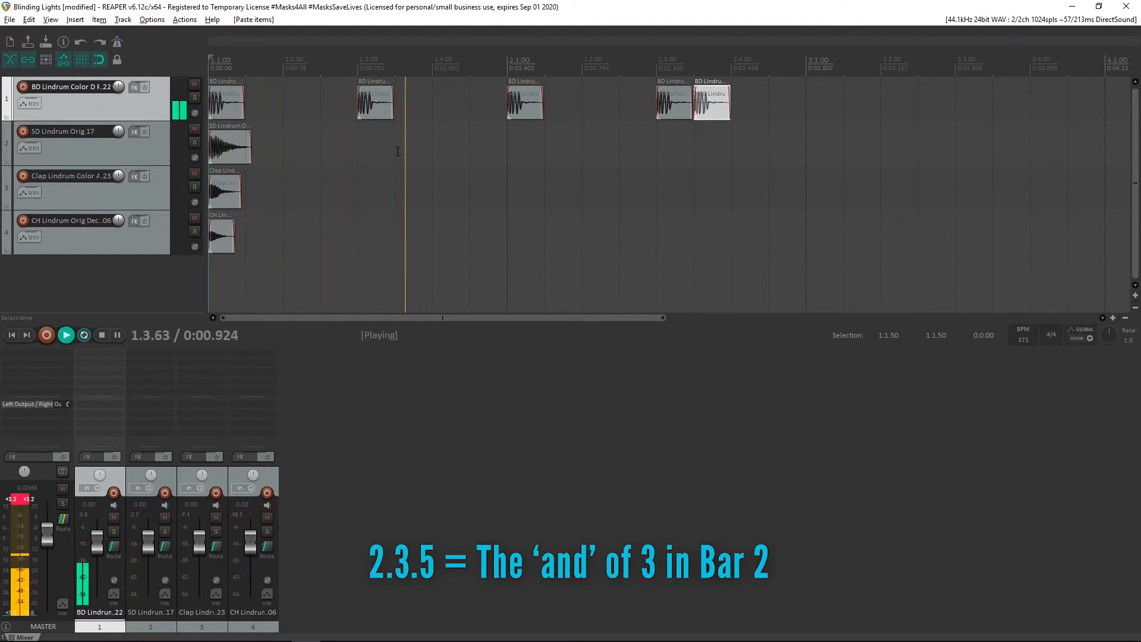
key(space)
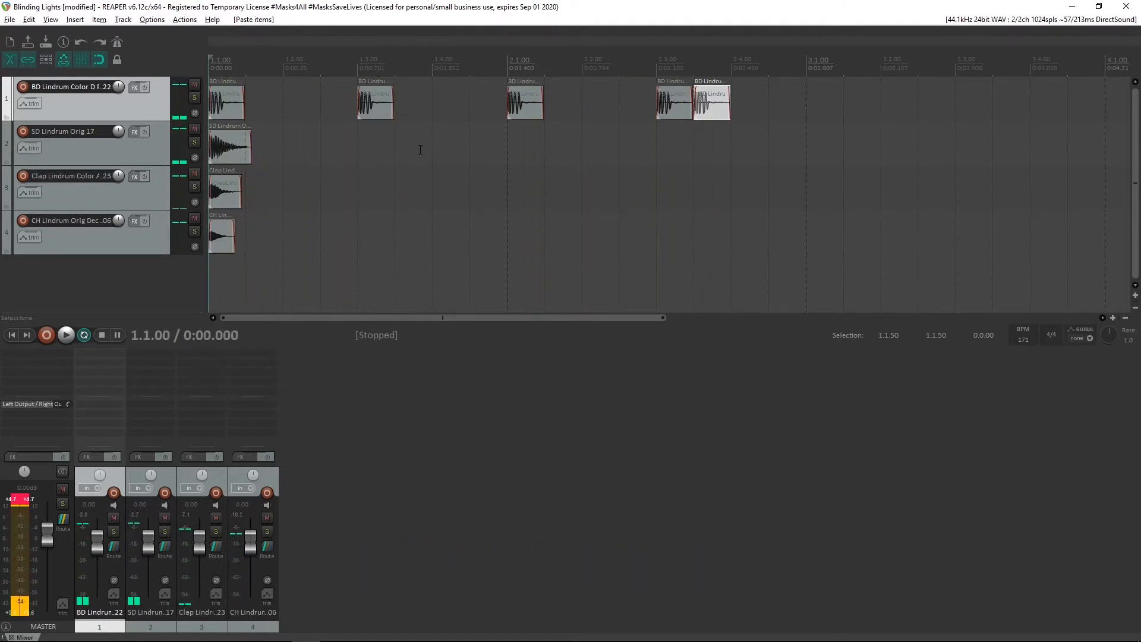
Move the SD sample to beat 1.2 and place copies of it on 1.4, 2.2 and 2.4.
click(220, 148)
drag(221, 149, 297, 148)
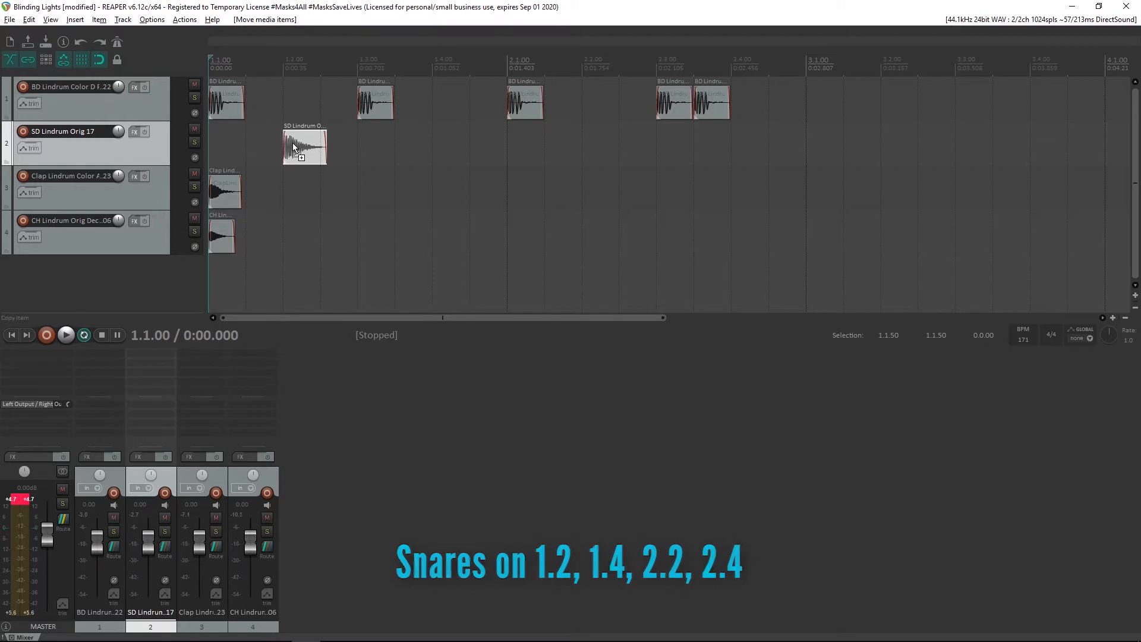
drag(293, 143, 742, 153)
Move the Clap sample to 4.3.50 and place a copy of it at 4.4.50.
drag(224, 187, 862, 205)
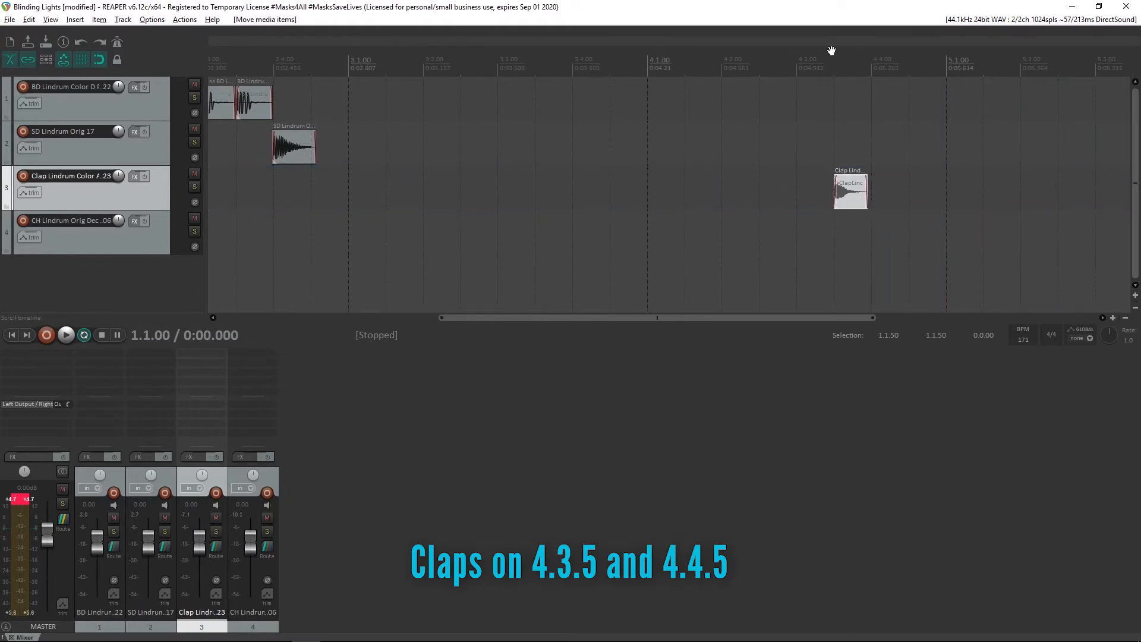
click(835, 55)
drag(844, 196, 913, 191)
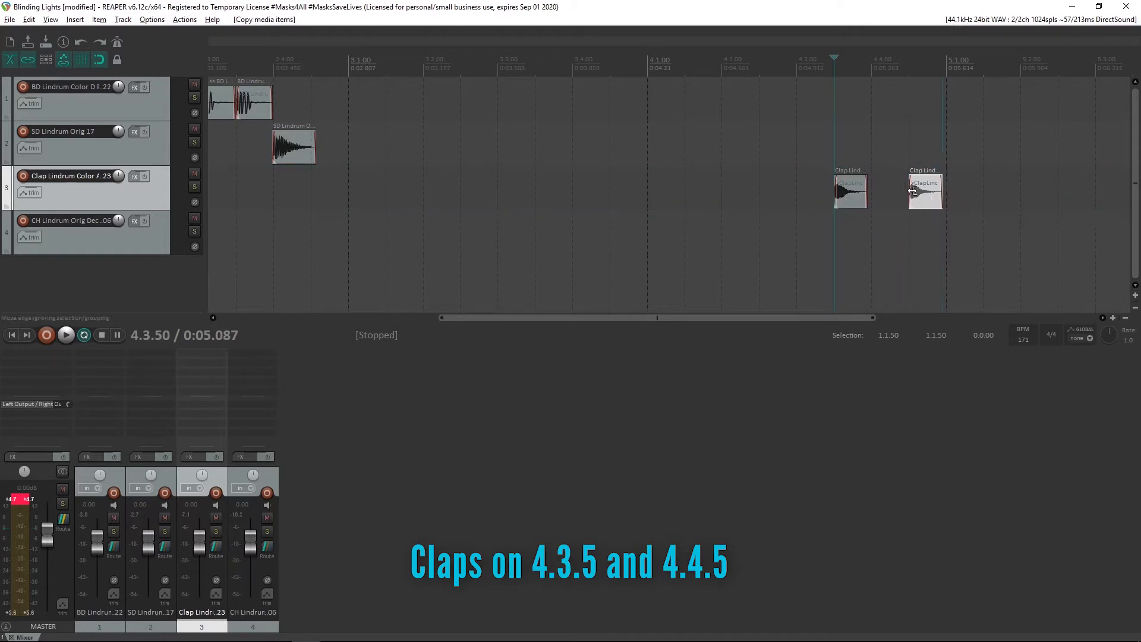
click(911, 68)
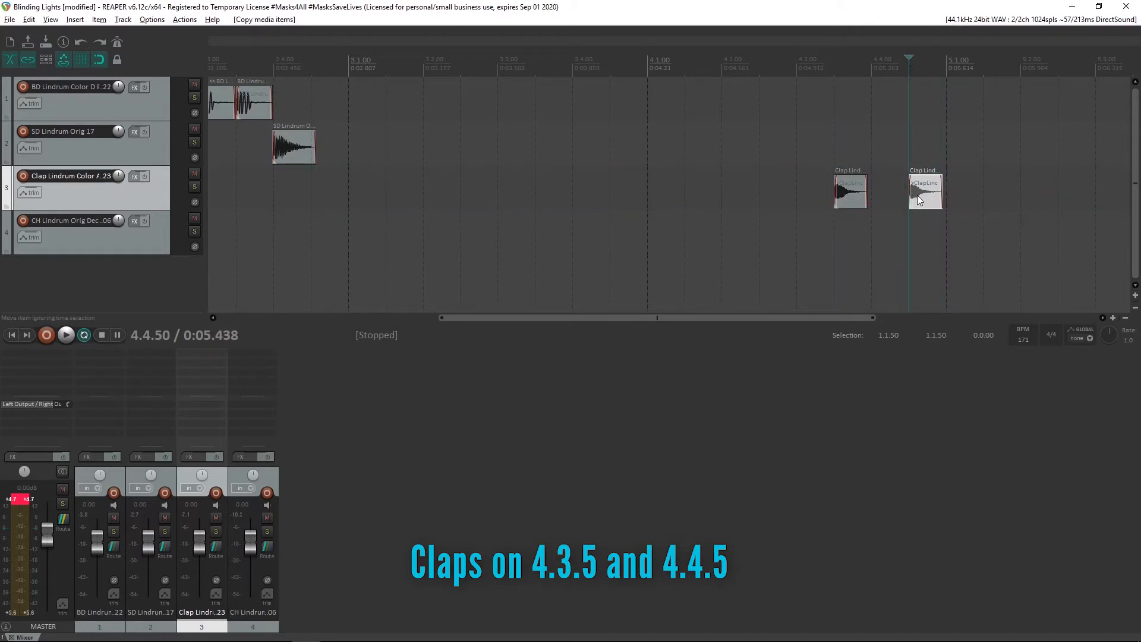
Select all BD and SD items in bars 1 and 2 for copying.
key(Home)
drag(802, 162, 224, 98)
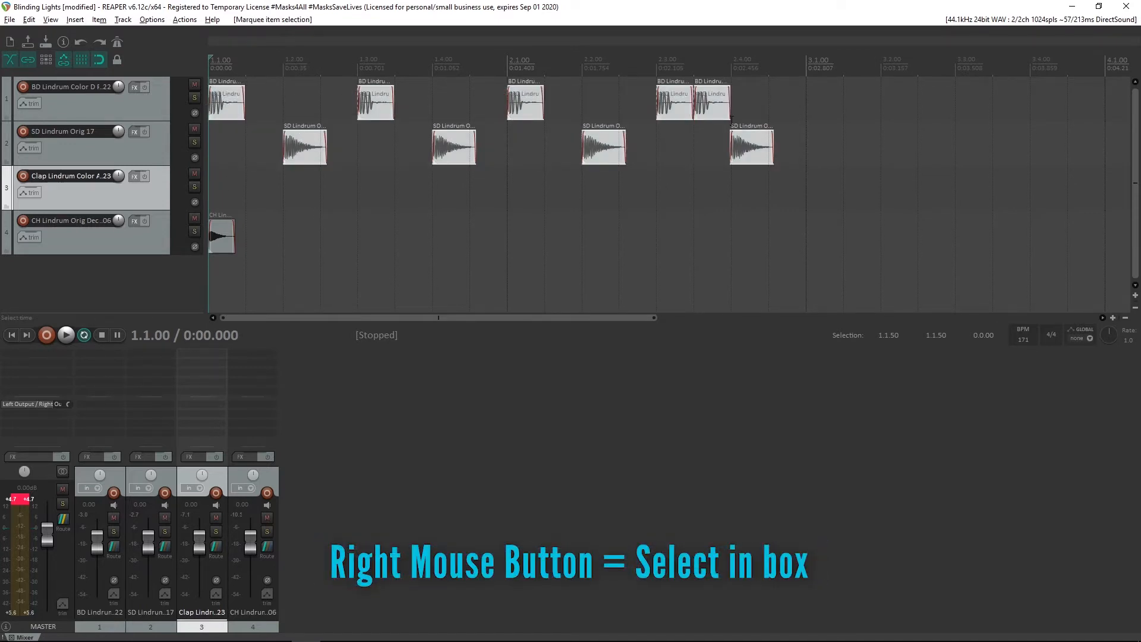
click(807, 63)
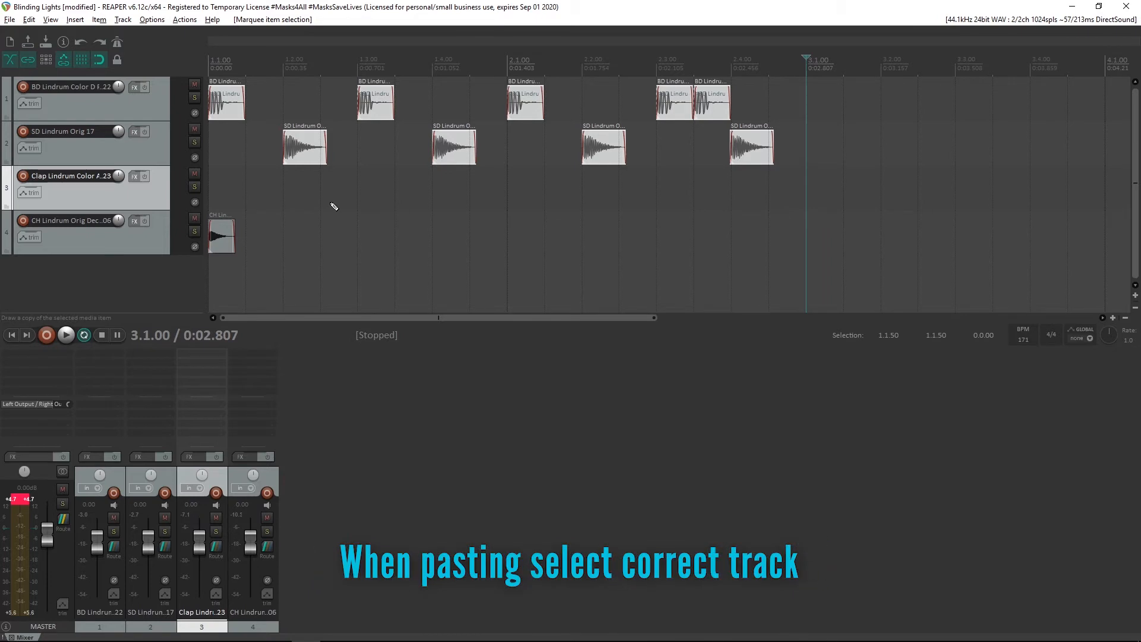
key(ctrl+v)
key(ctrl+z)
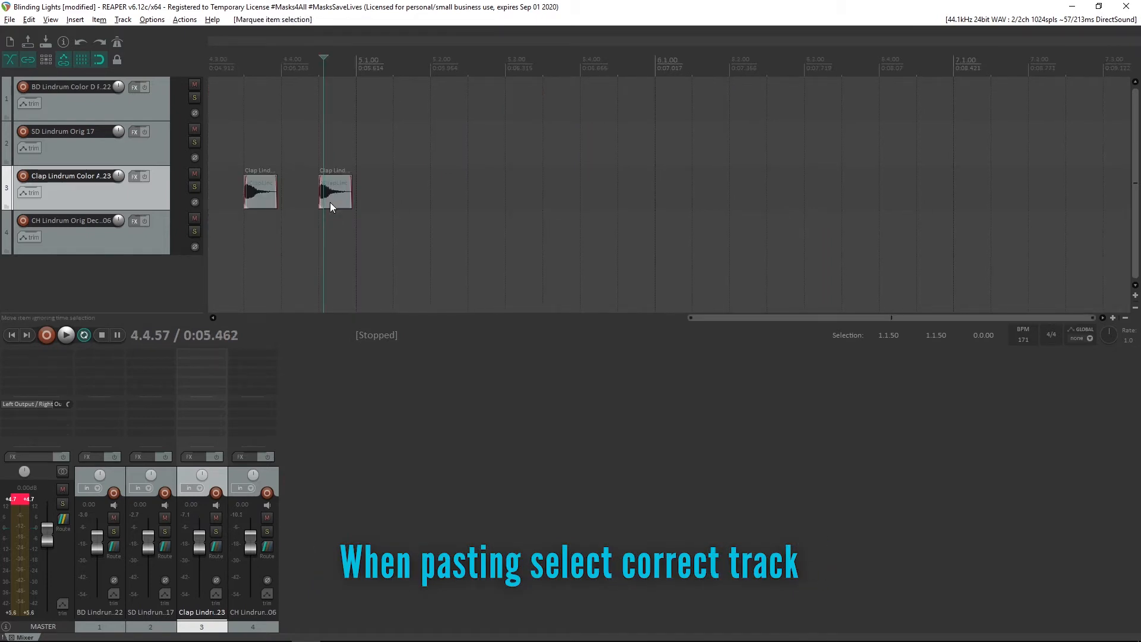
drag(796, 320, 378, 318)
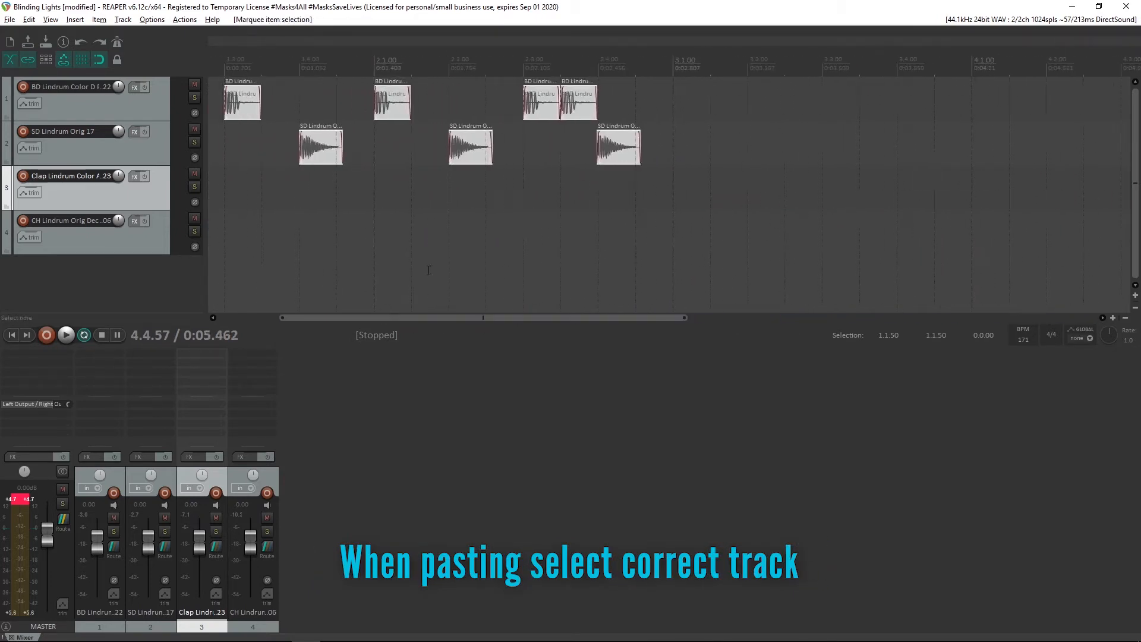
Paste the copied BD and SD pattern at 3.1.00, with the BD track as the first destination track.
click(673, 62)
drag(628, 319, 568, 319)
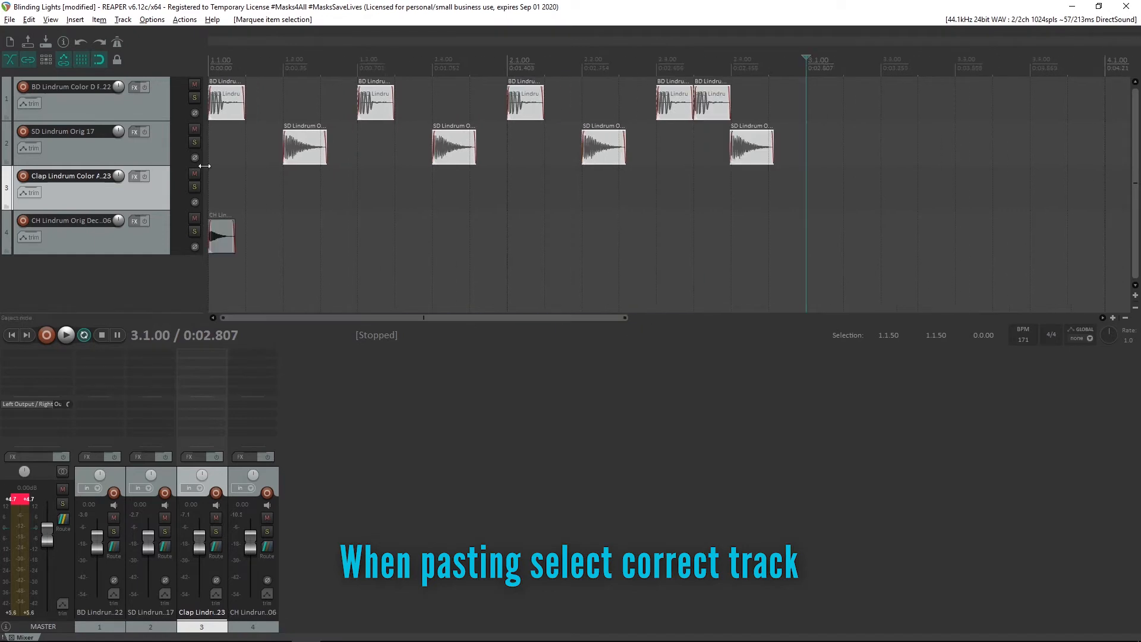
click(148, 104)
key(ctrl+v)
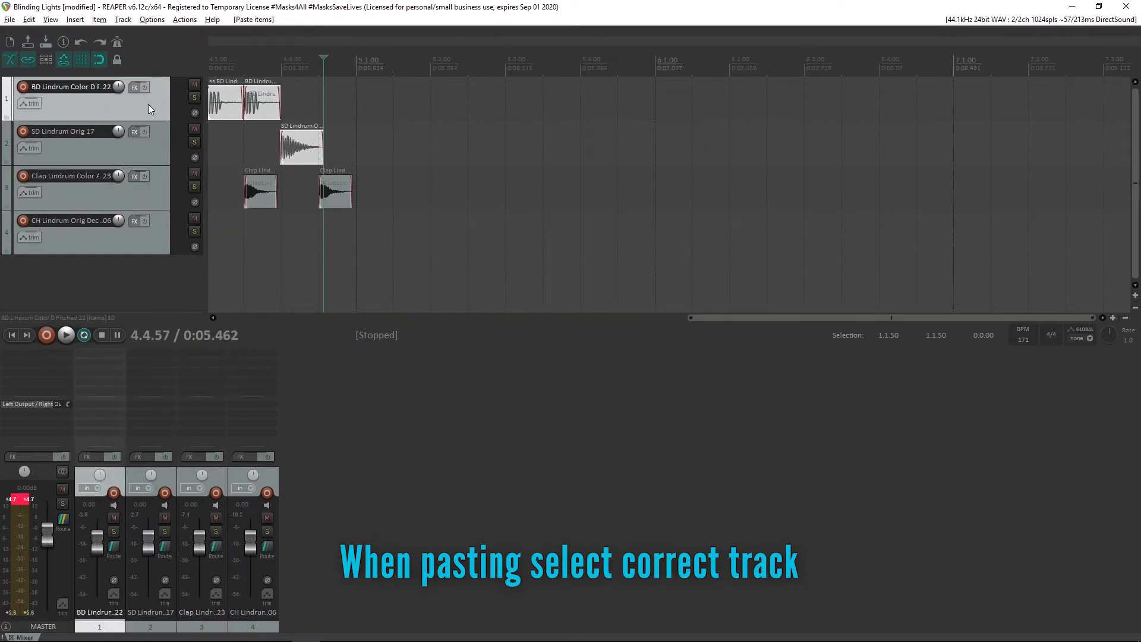
Mute the CH track and play the beat from the start, resetting the master meter's clipping indicator after playback.
key(Home)
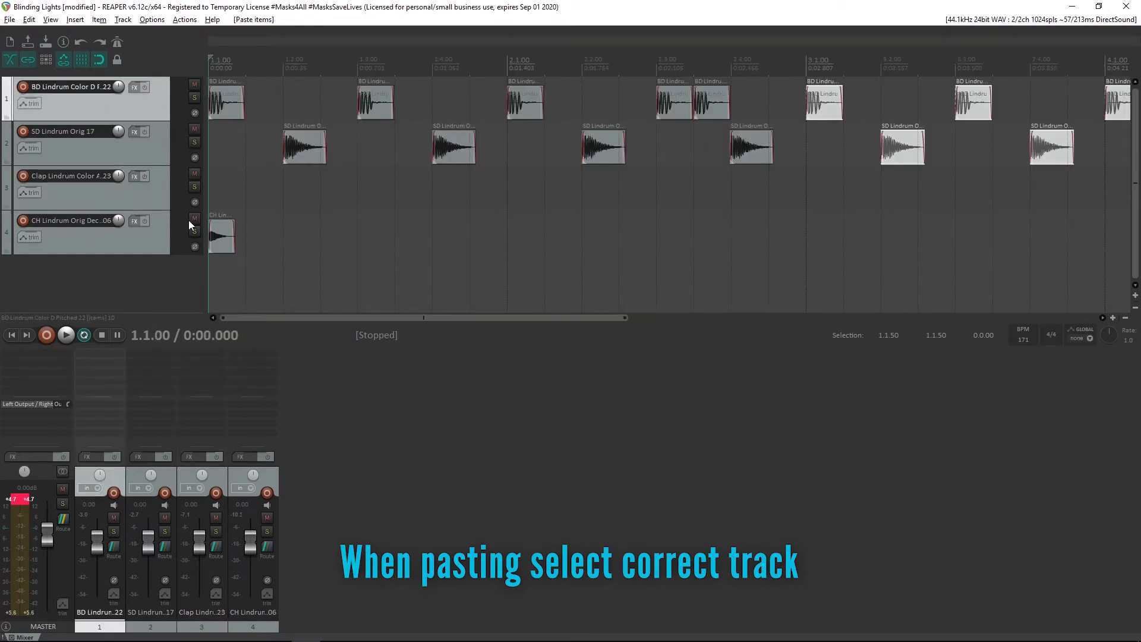
click(194, 218)
key(space)
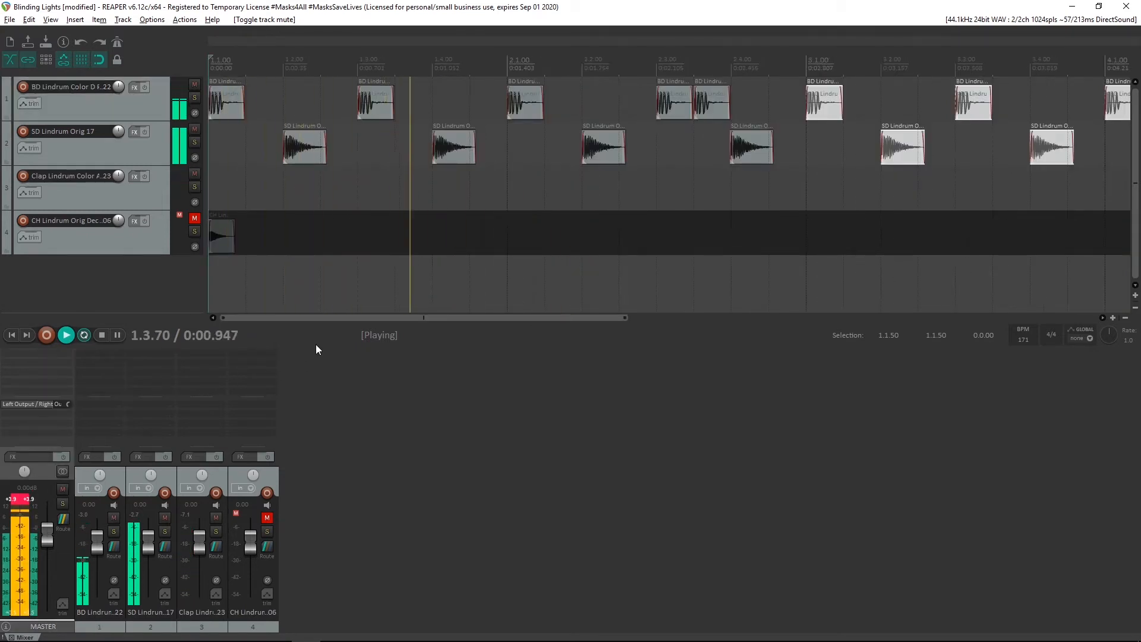
key(space)
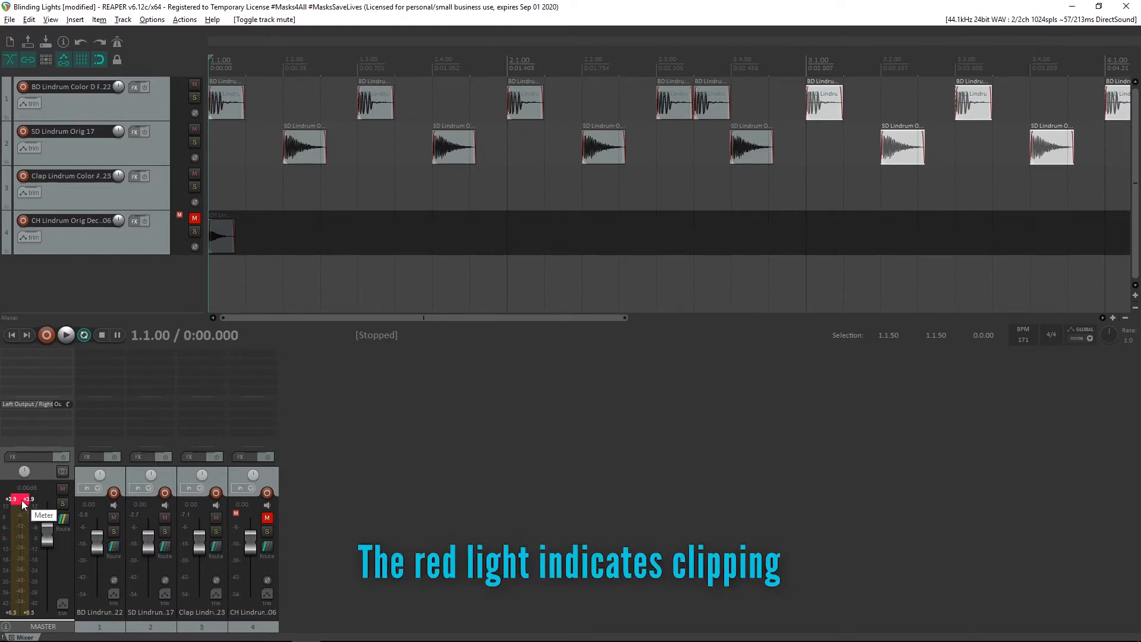
click(22, 500)
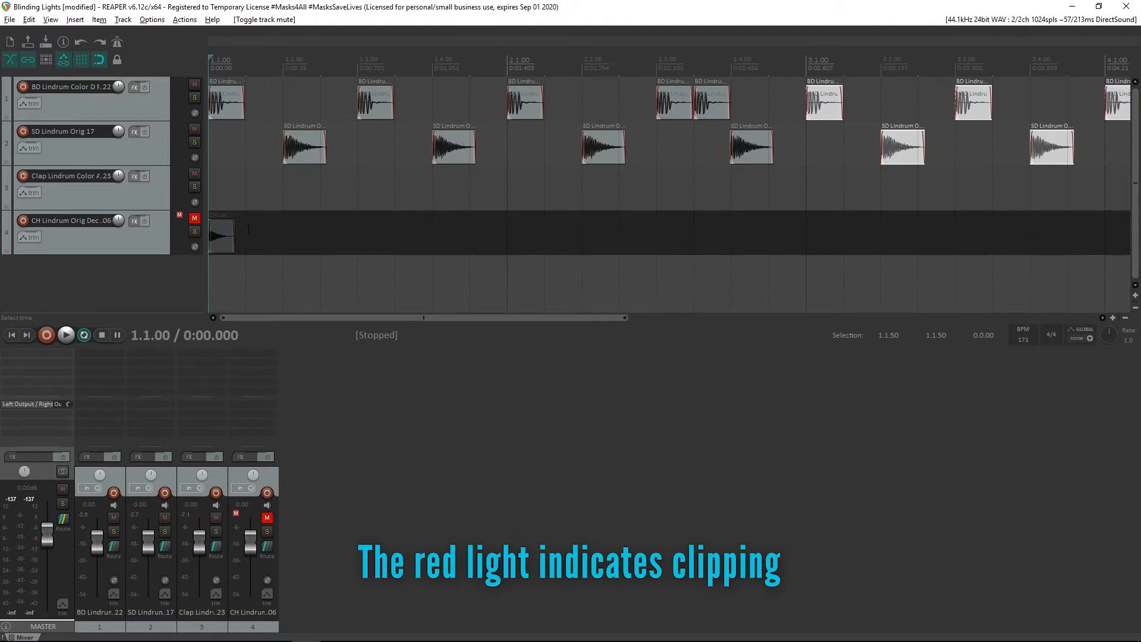
Copy the CH sample onto every half beat of bar 1, from 1.1.50 through 1.4.50.
click(219, 240)
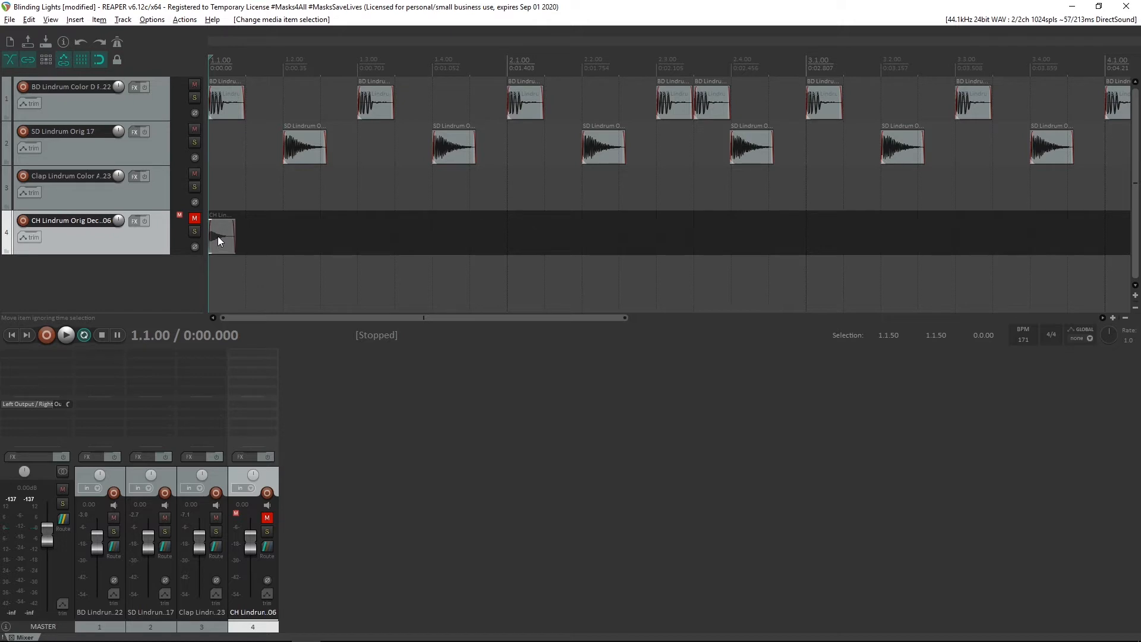
click(218, 237)
click(261, 233)
key(ctrl+v)
click(287, 232)
key(ctrl+v)
click(321, 233)
key(ctrl+v)
click(358, 233)
key(ctrl+v)
click(397, 233)
key(ctrl+v)
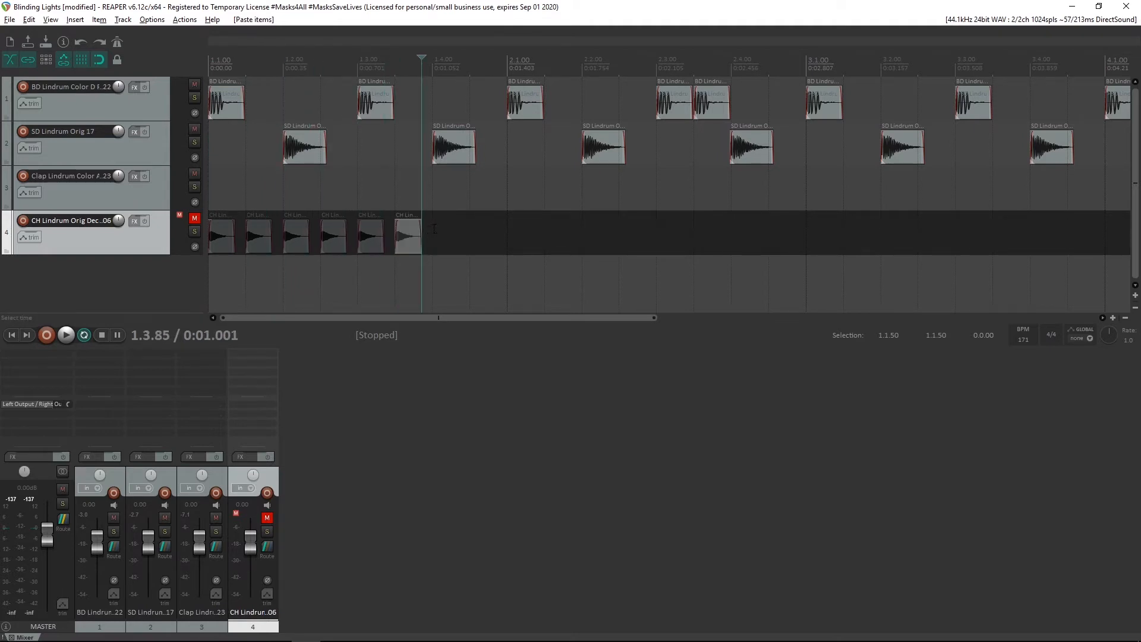
click(433, 233)
key(ctrl+v)
click(470, 229)
key(ctrl+v)
Copy all eight CH items in bar 1 and paste them at 2.1.00, 3.1.00 and 4.1.00.
drag(526, 265, 226, 214)
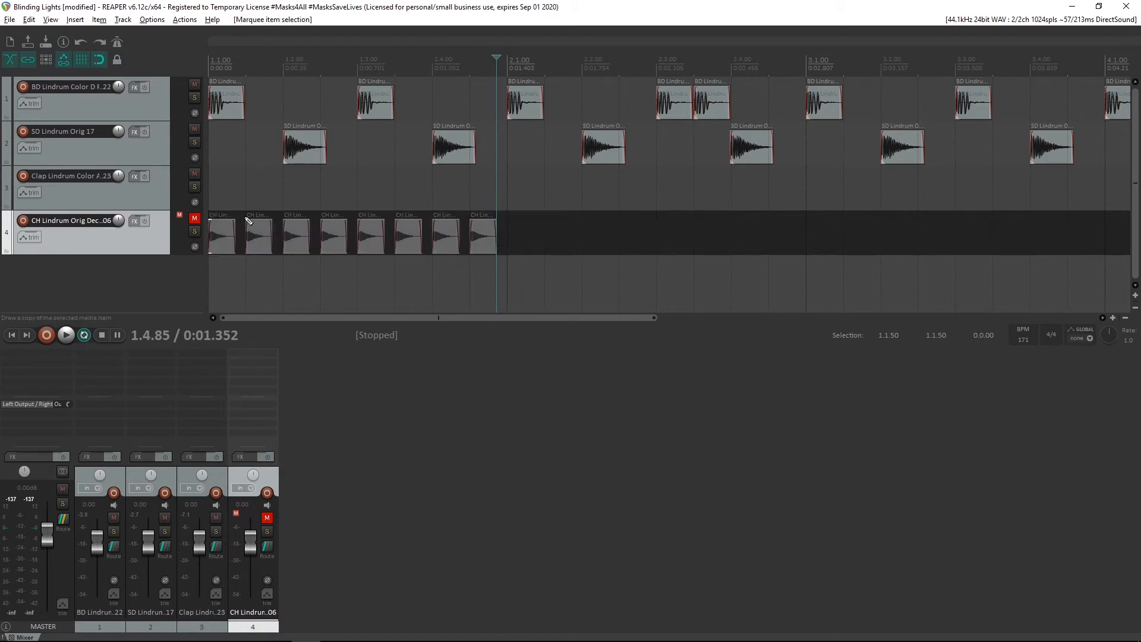
key(ctrl+c)
click(516, 231)
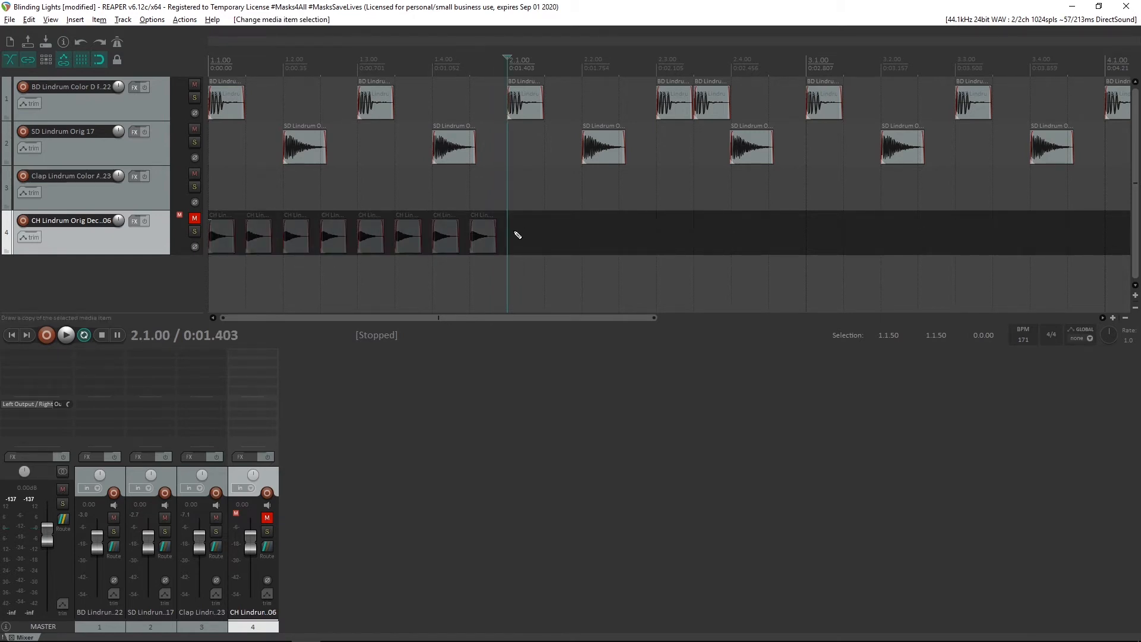
key(ctrl+v)
click(817, 236)
key(ctrl+v)
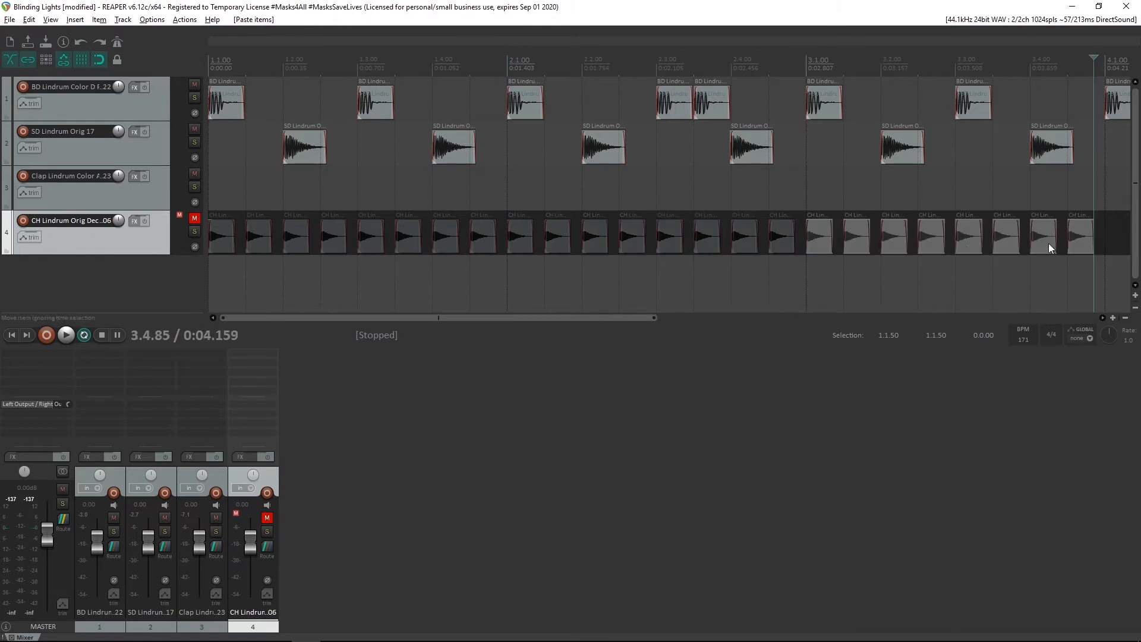
click(1106, 231)
key(ctrl+v)
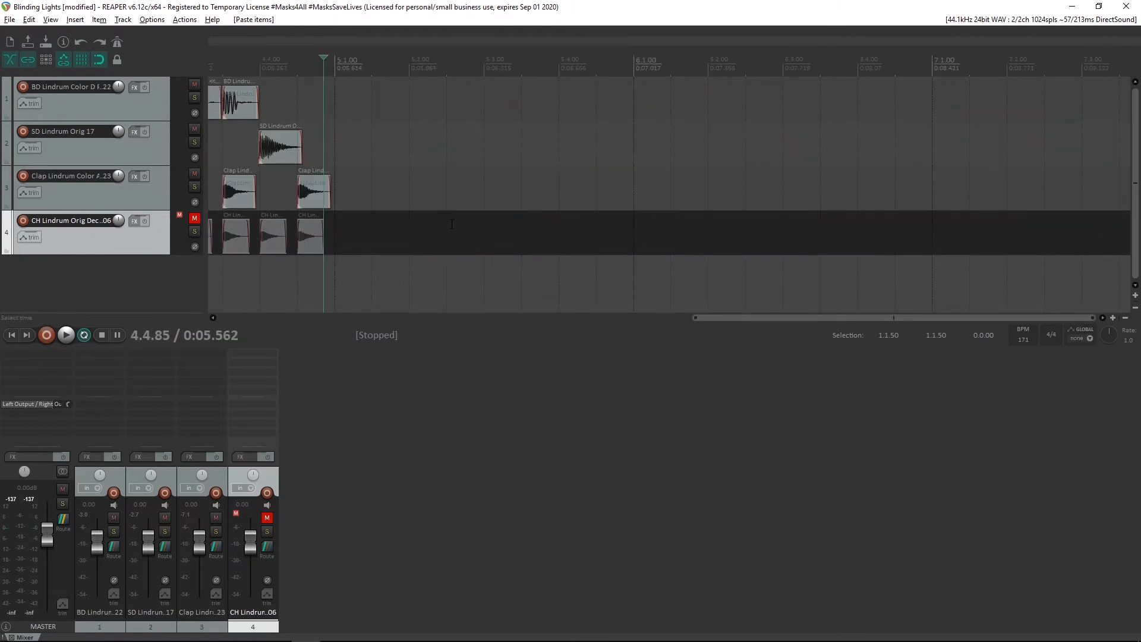
Unmute the CH track and lower its volume to about -12.3 dB while playing the beat from the start.
key(Home)
click(194, 218)
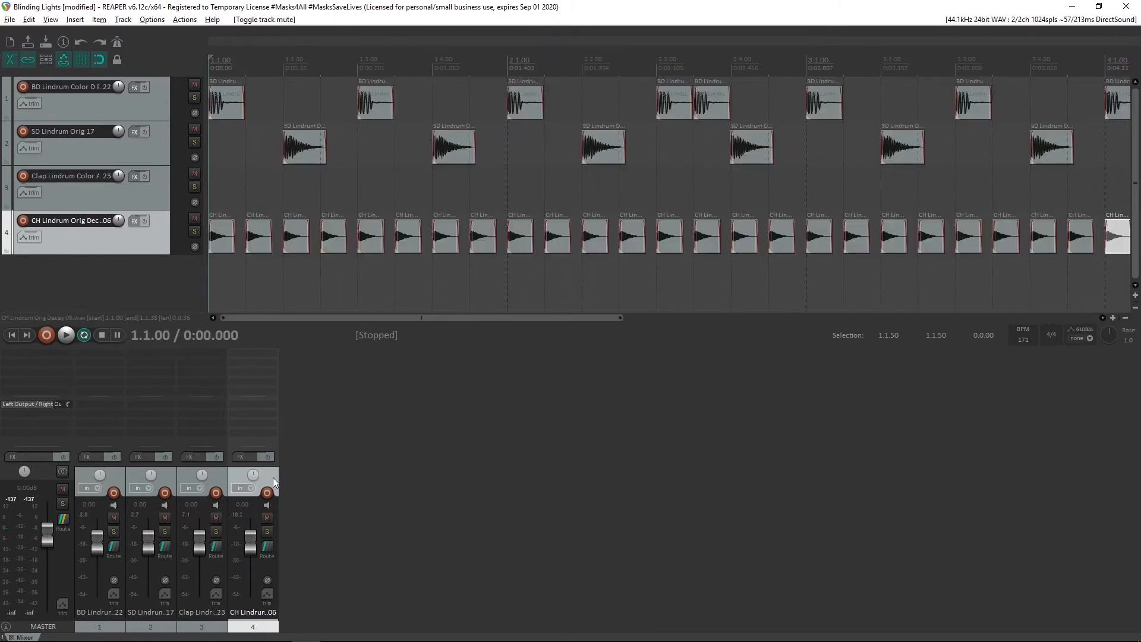
key(space)
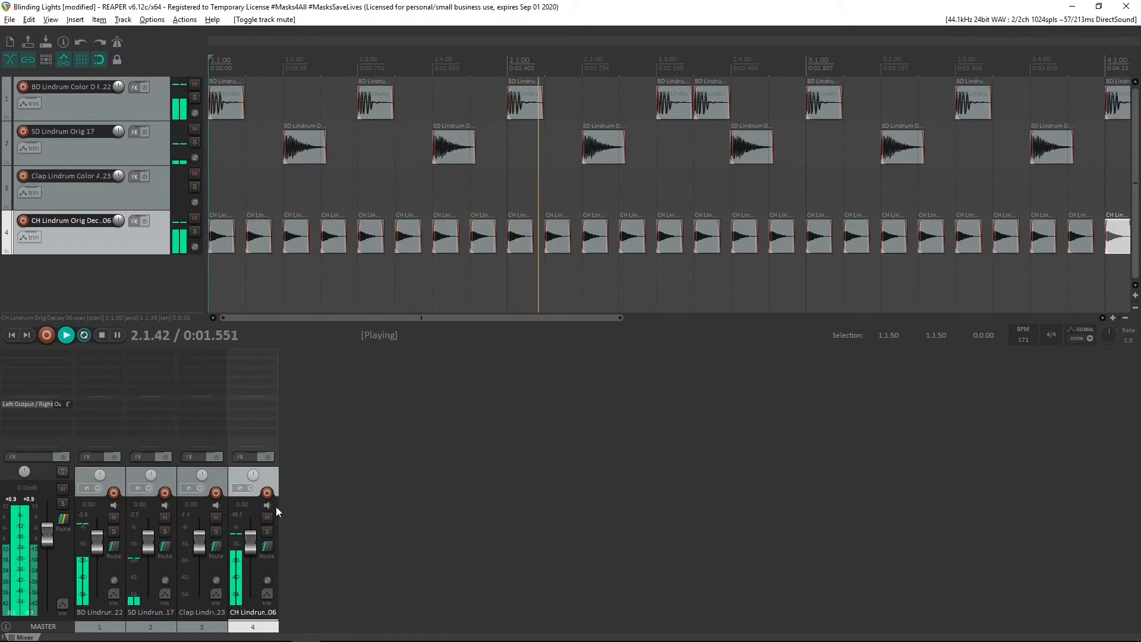
drag(256, 547, 252, 561)
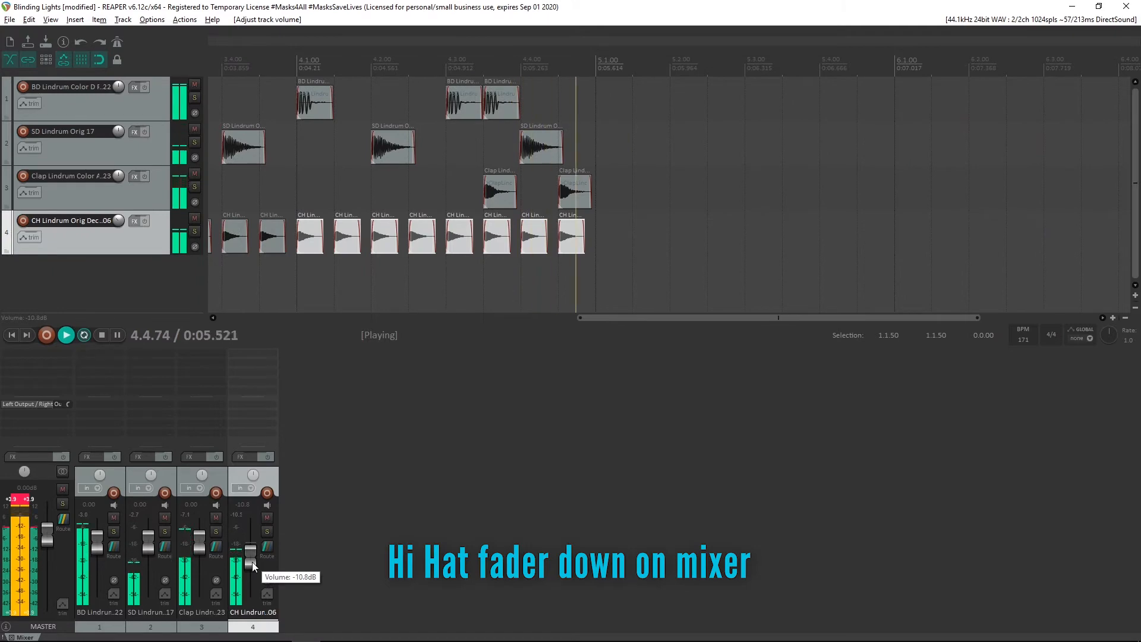
drag(252, 562, 257, 565)
key(space)
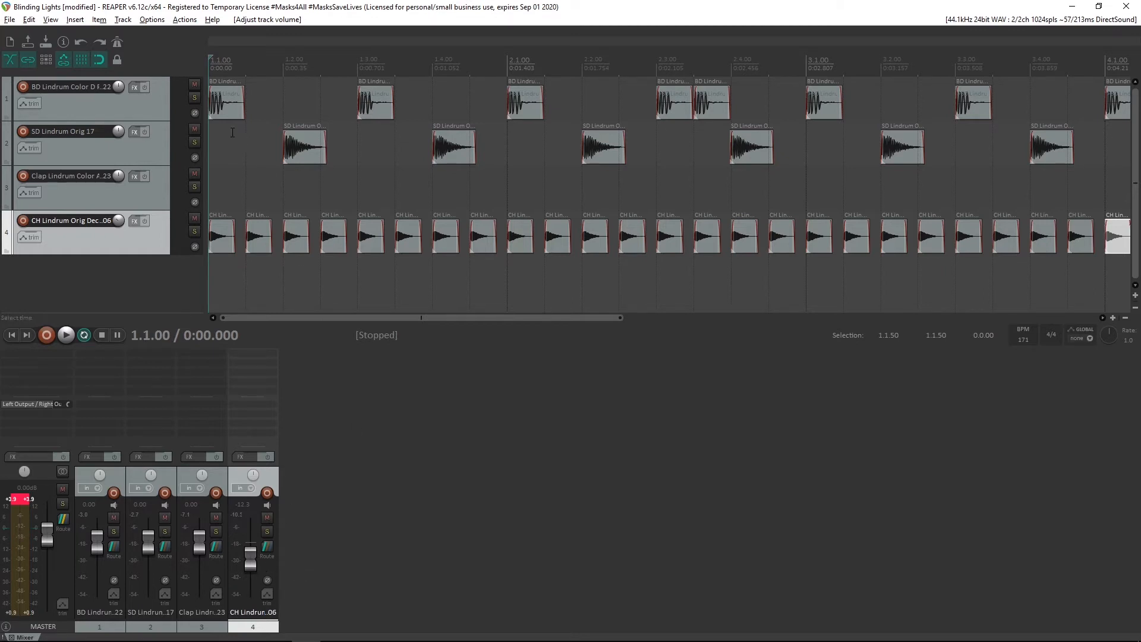
Reset the master meter's clipping indicator, play the full beat to check its level, and reset the indicator again.
click(17, 501)
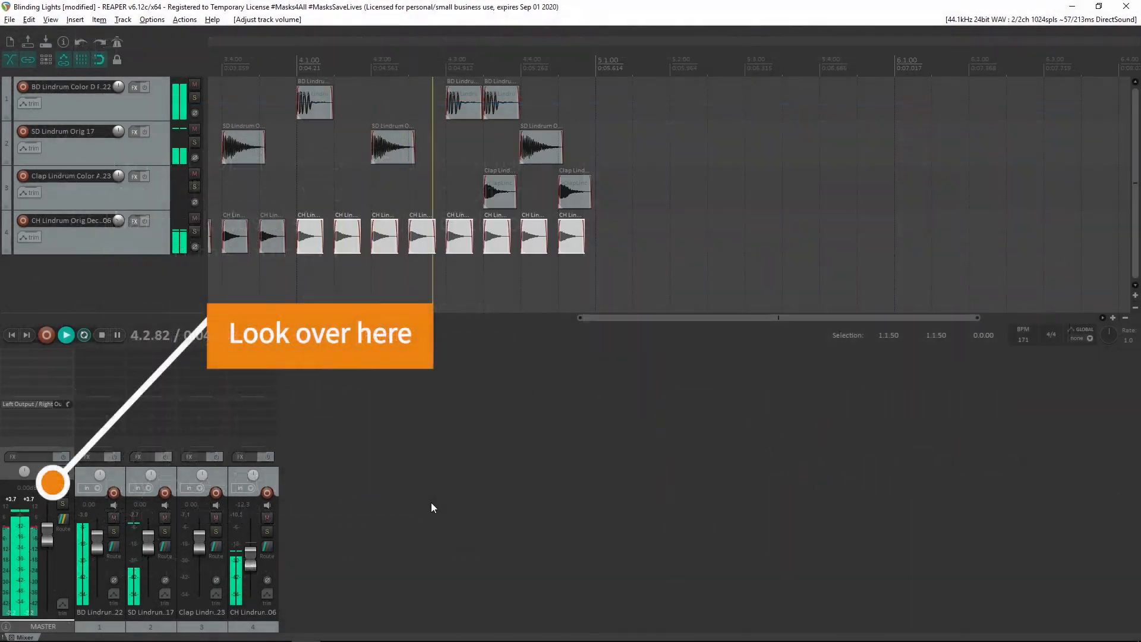
key(space)
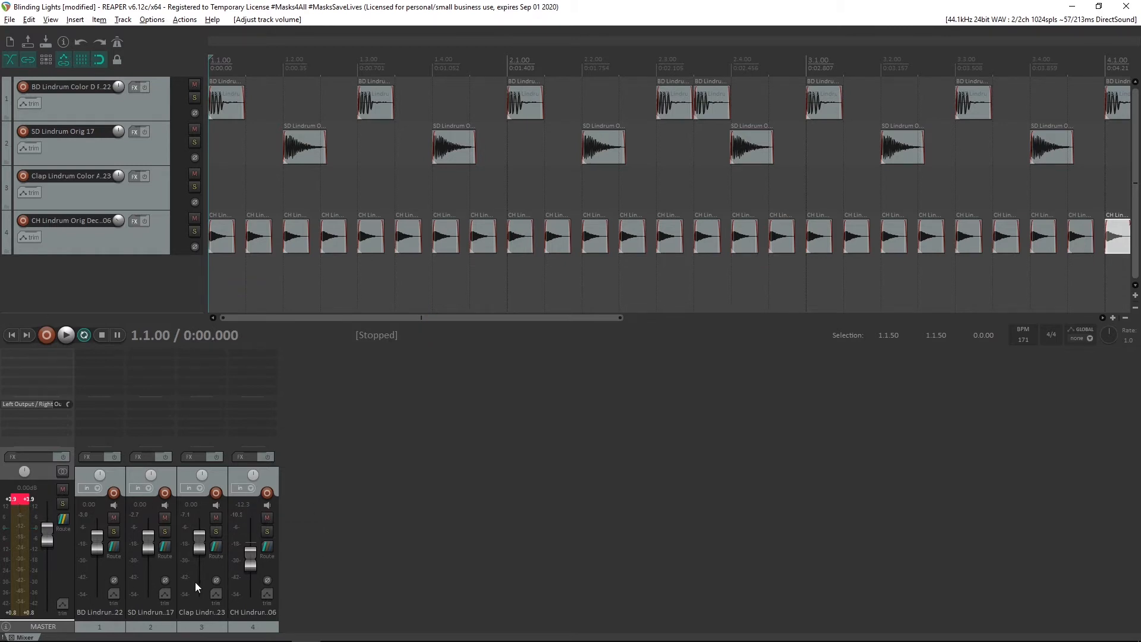
click(19, 499)
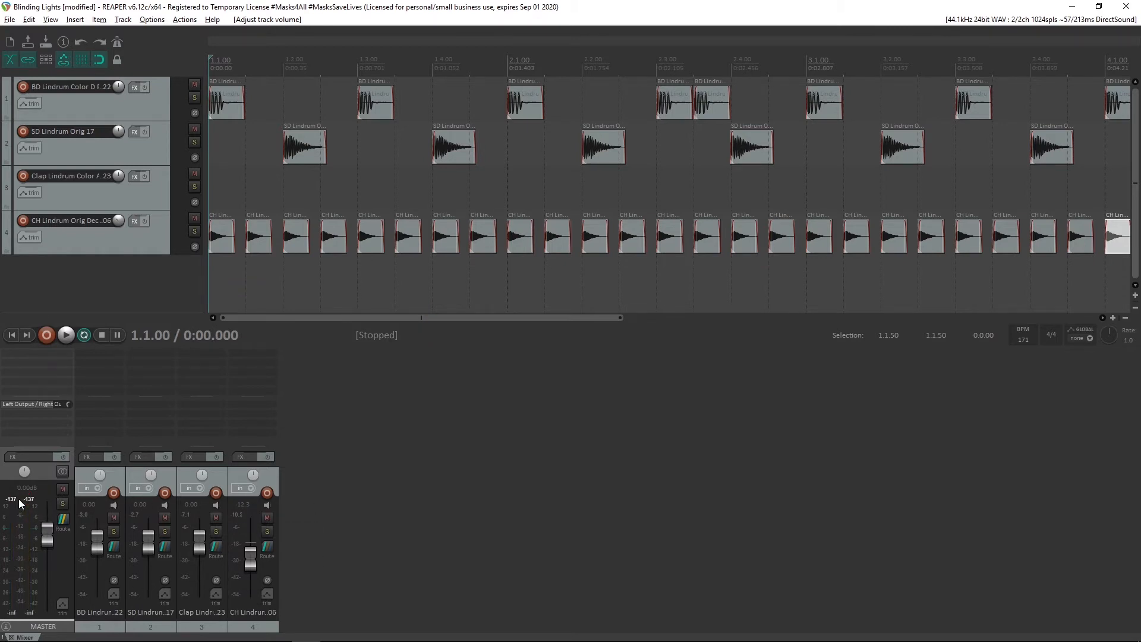
Add a new track and group the BD, SD, Clap and CH tracks beneath it as its folder children.
double_click(325, 548)
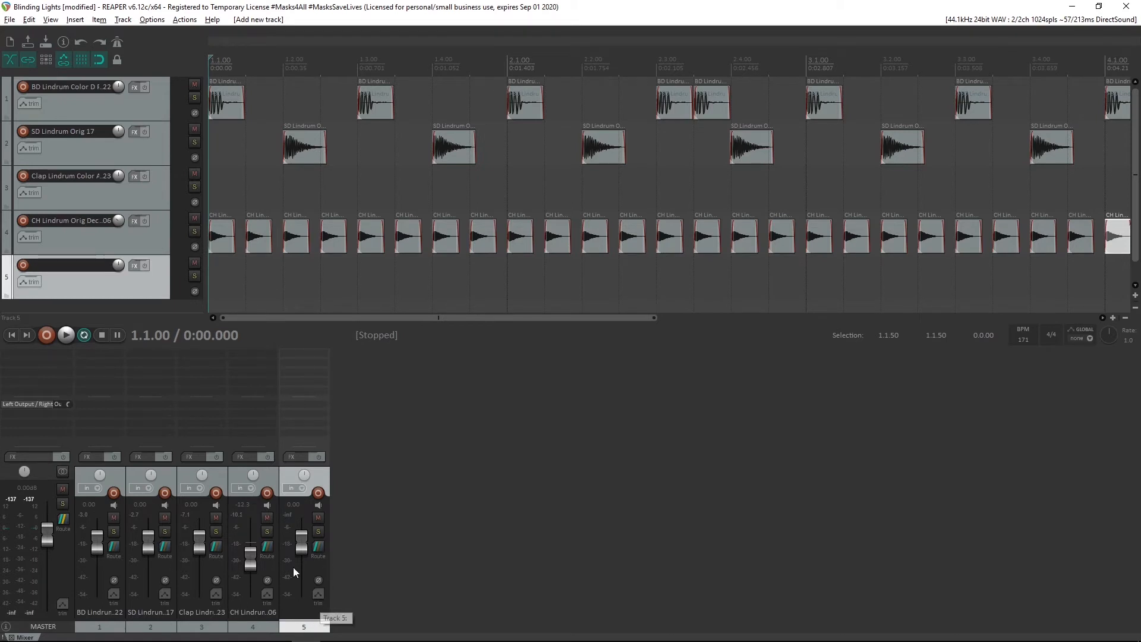
click(140, 244)
shift+click(117, 108)
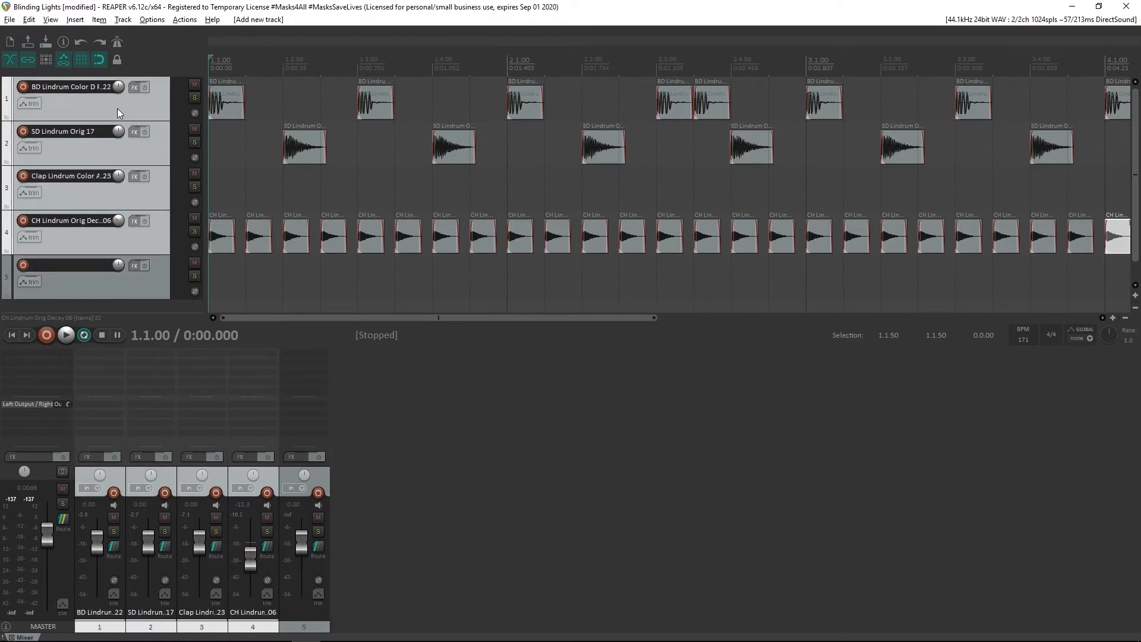
drag(116, 108, 109, 276)
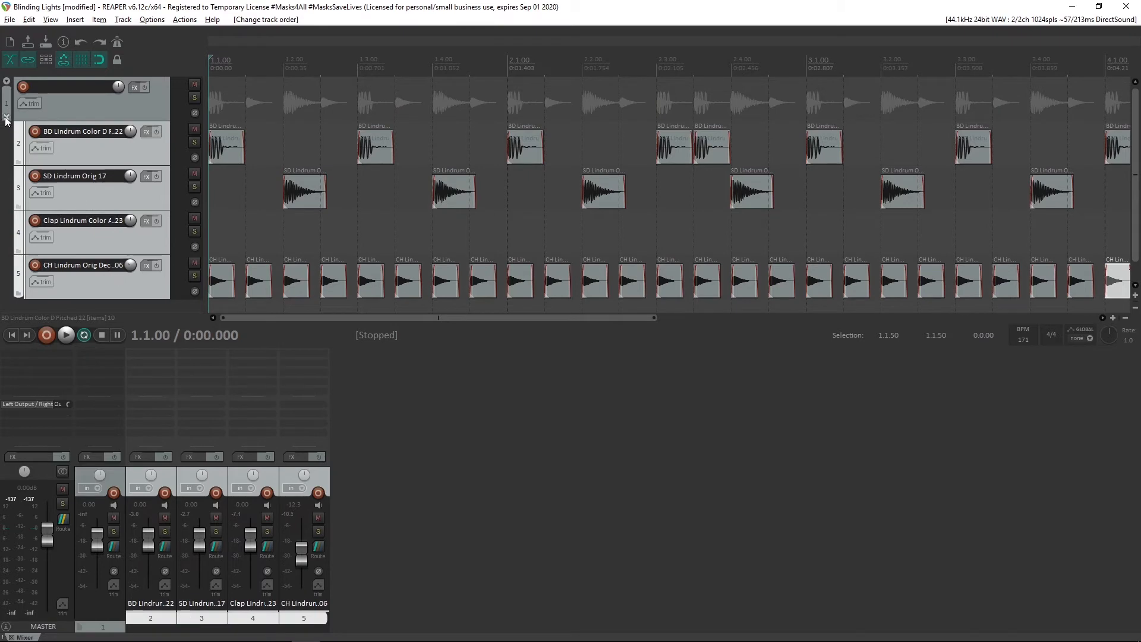
Lower the unnamed folder track's volume to about -4.7 dB and play the beat to check the master level.
click(93, 109)
drag(97, 541, 100, 550)
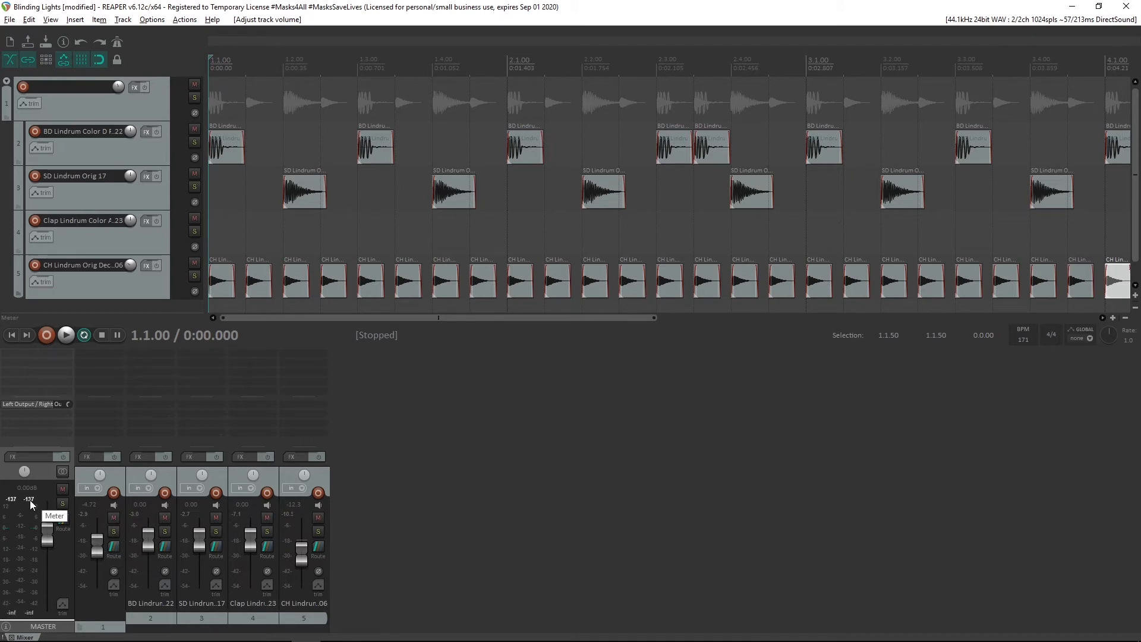
key(space)
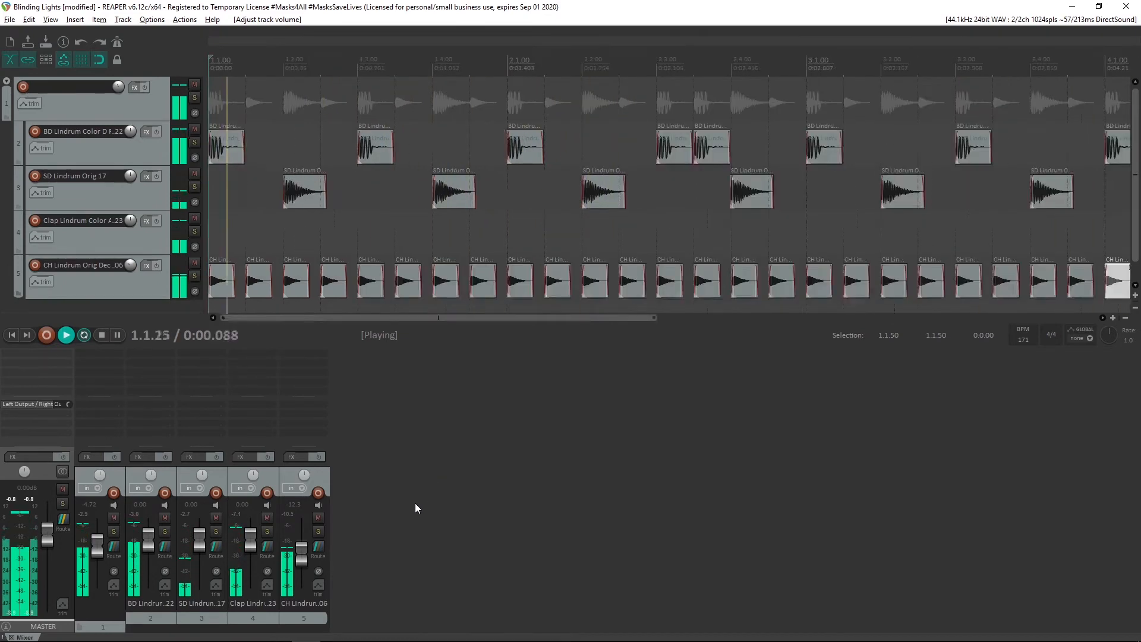
key(space)
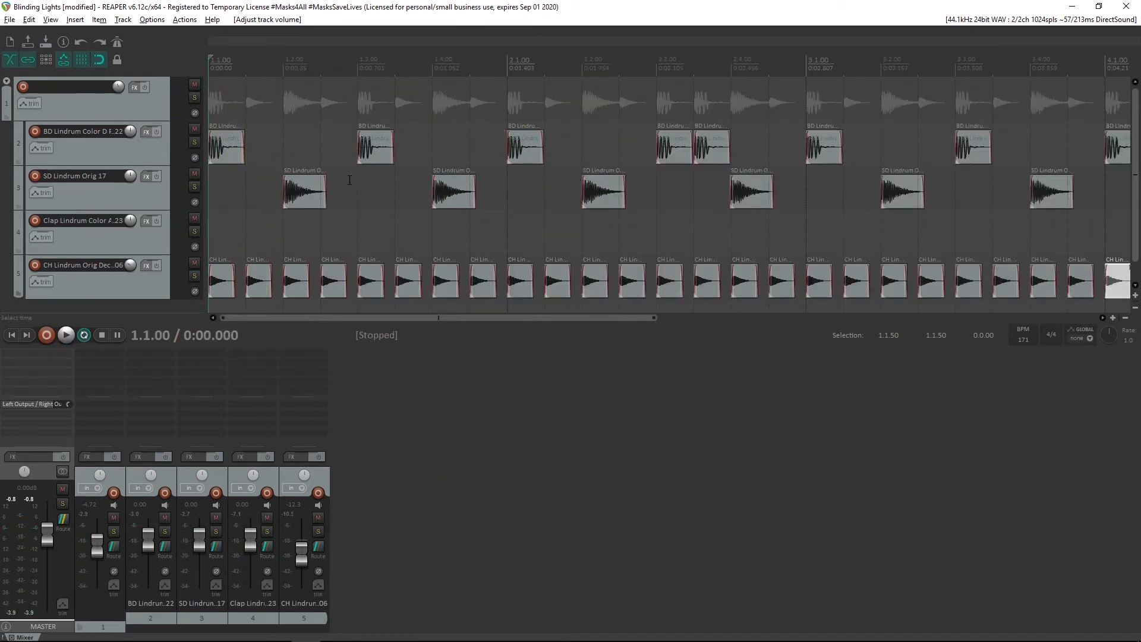
Add the ReaVerb effect with an Echo Generator to the SD track.
click(109, 204)
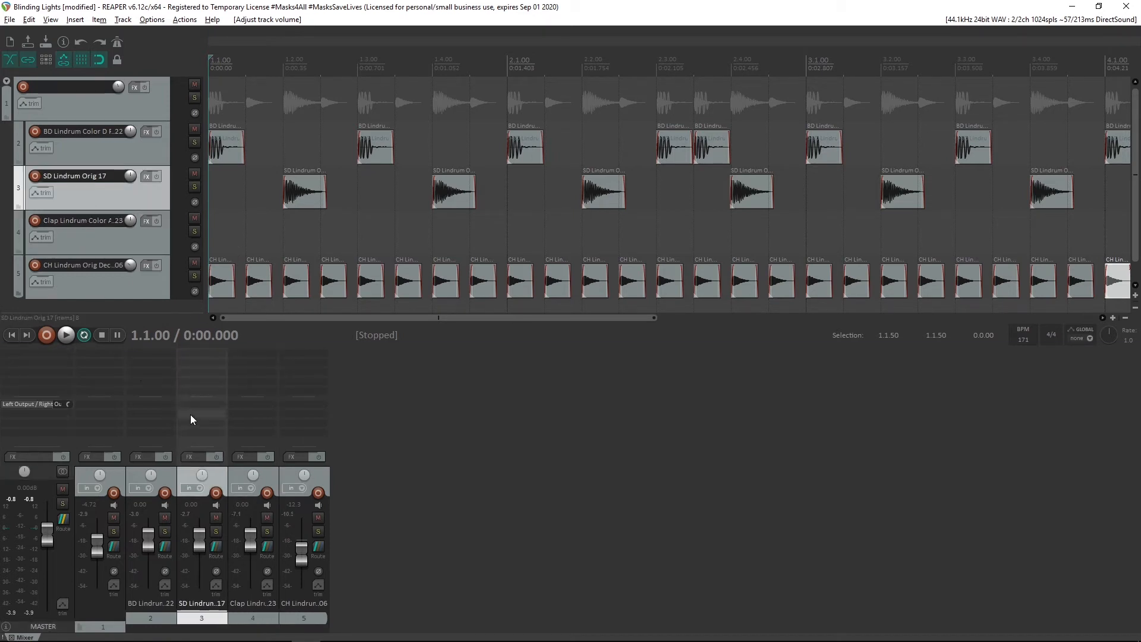
click(193, 457)
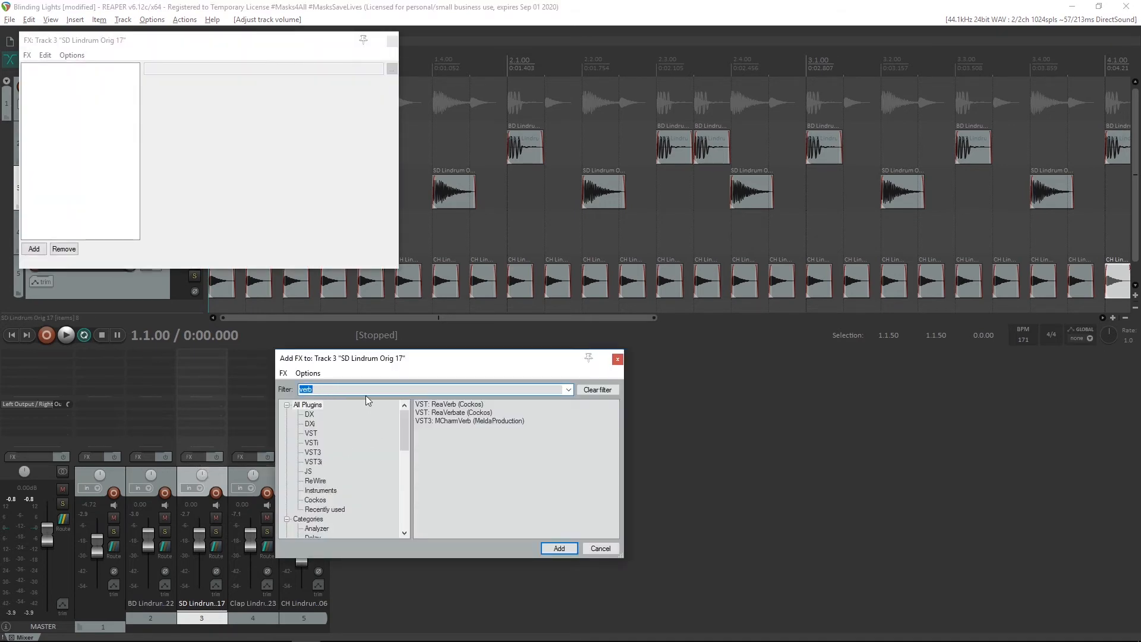
double_click(452, 404)
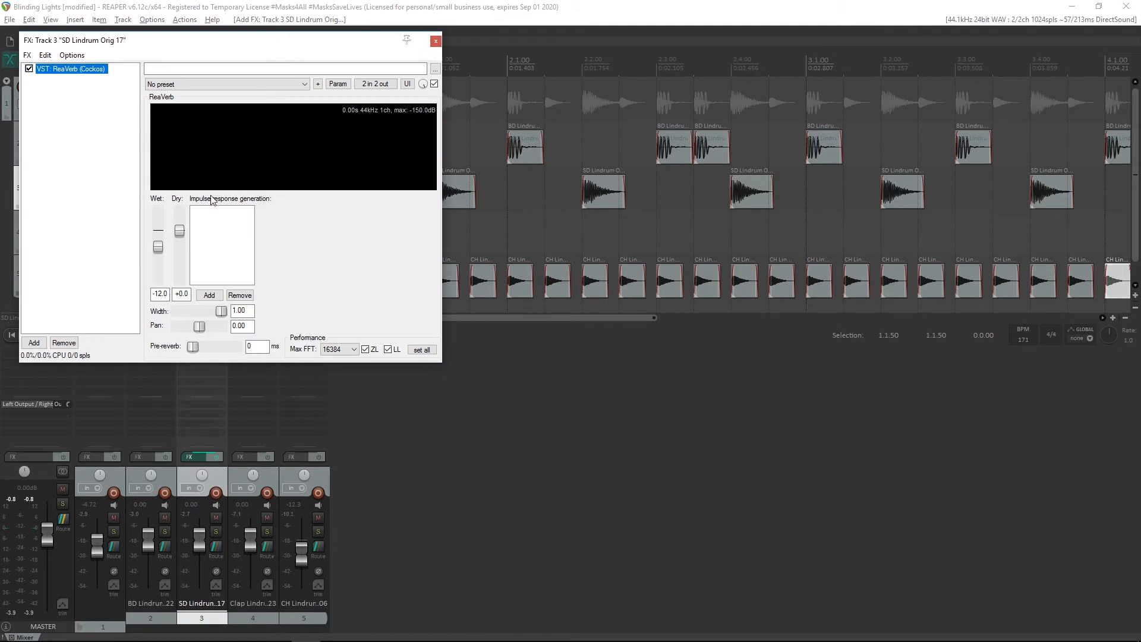
click(209, 295)
click(244, 311)
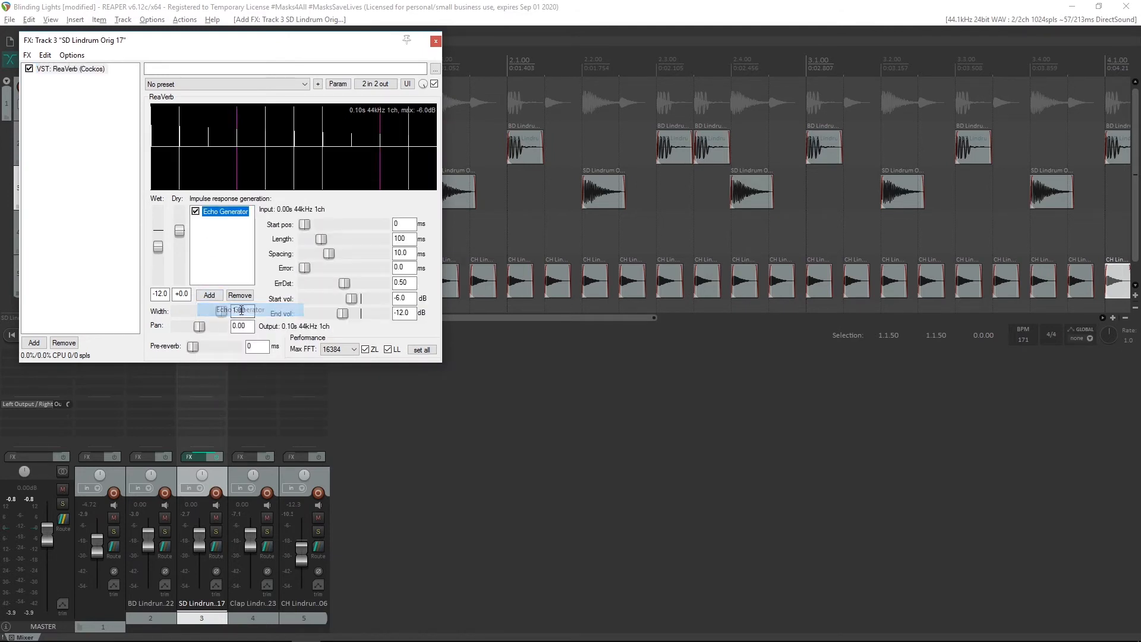
click(436, 41)
Play the SD track soloed and toggle ReaVerb's bypass to compare the snare with and without reverb.
key(space)
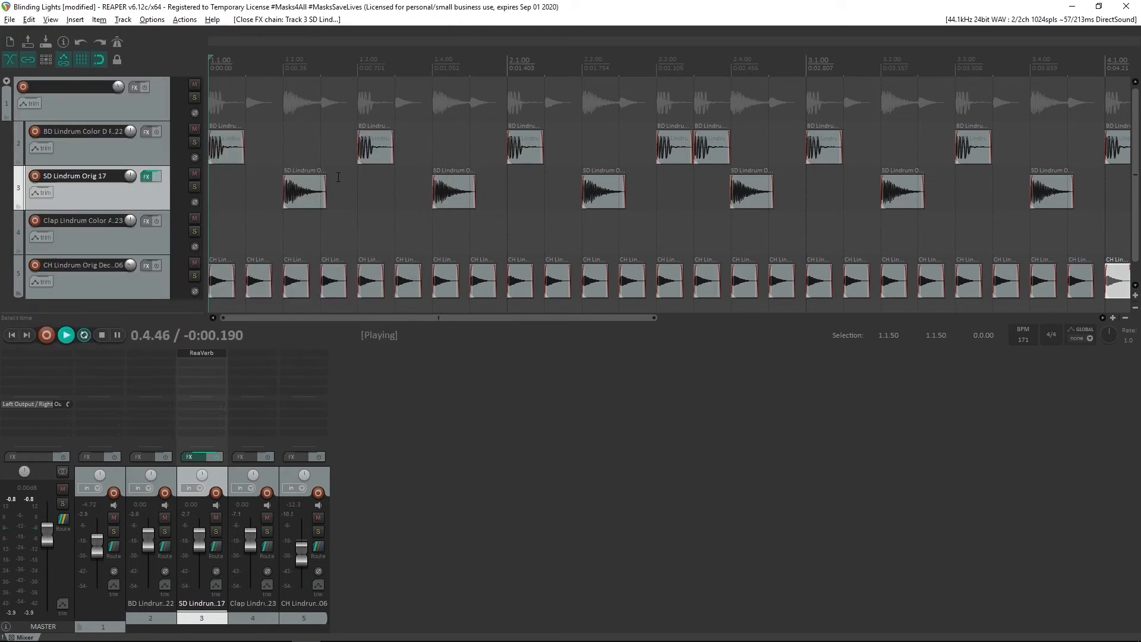
click(216, 531)
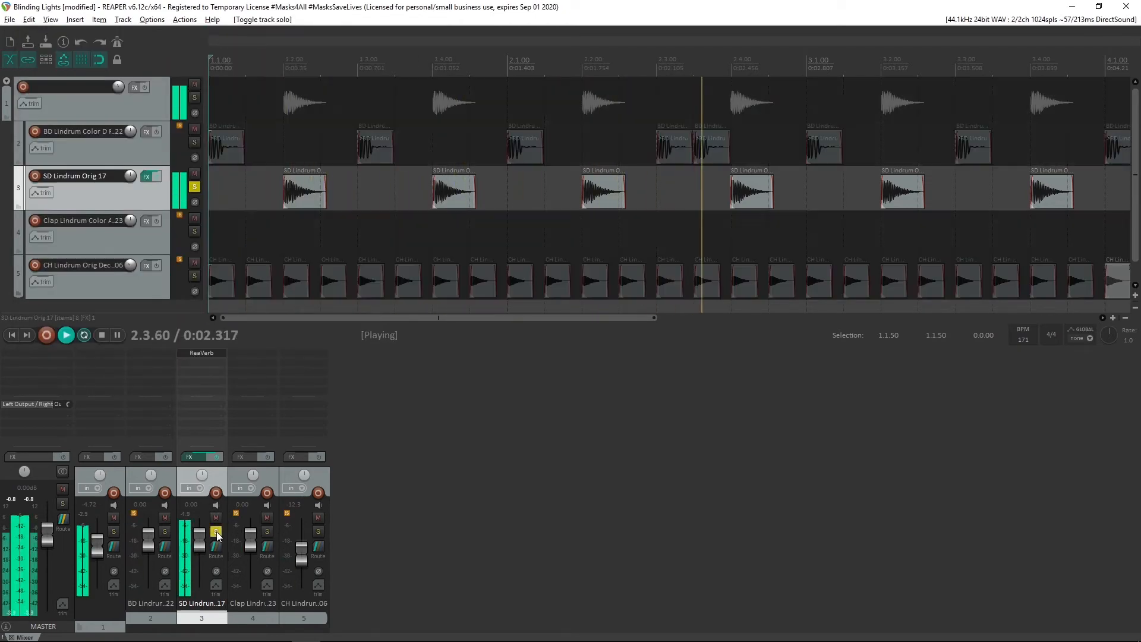
click(188, 457)
click(435, 84)
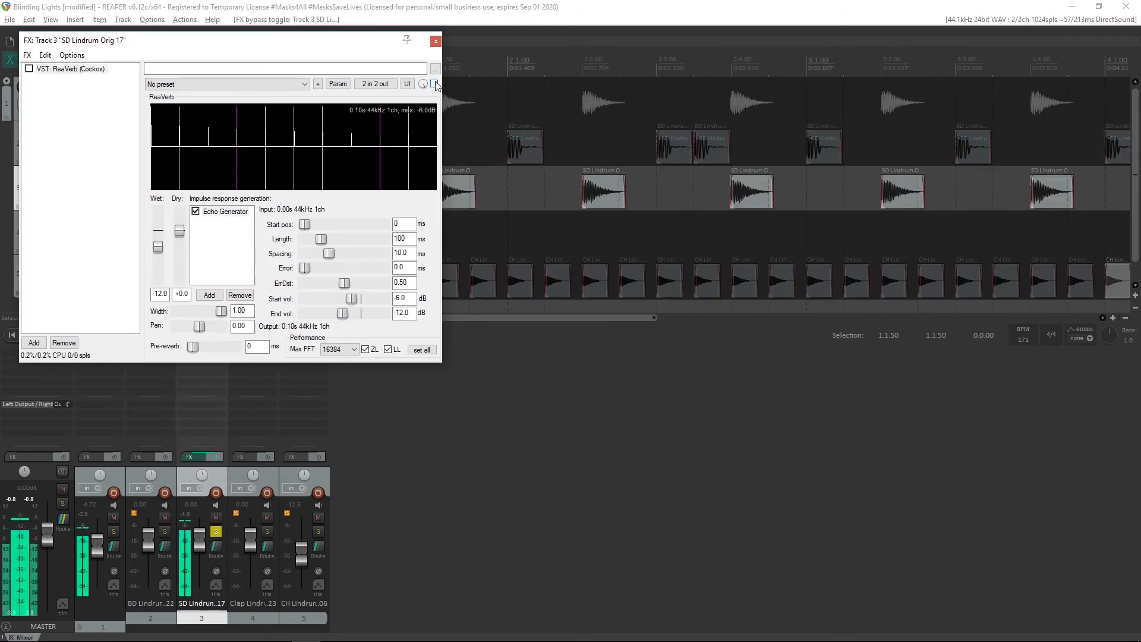
click(434, 84)
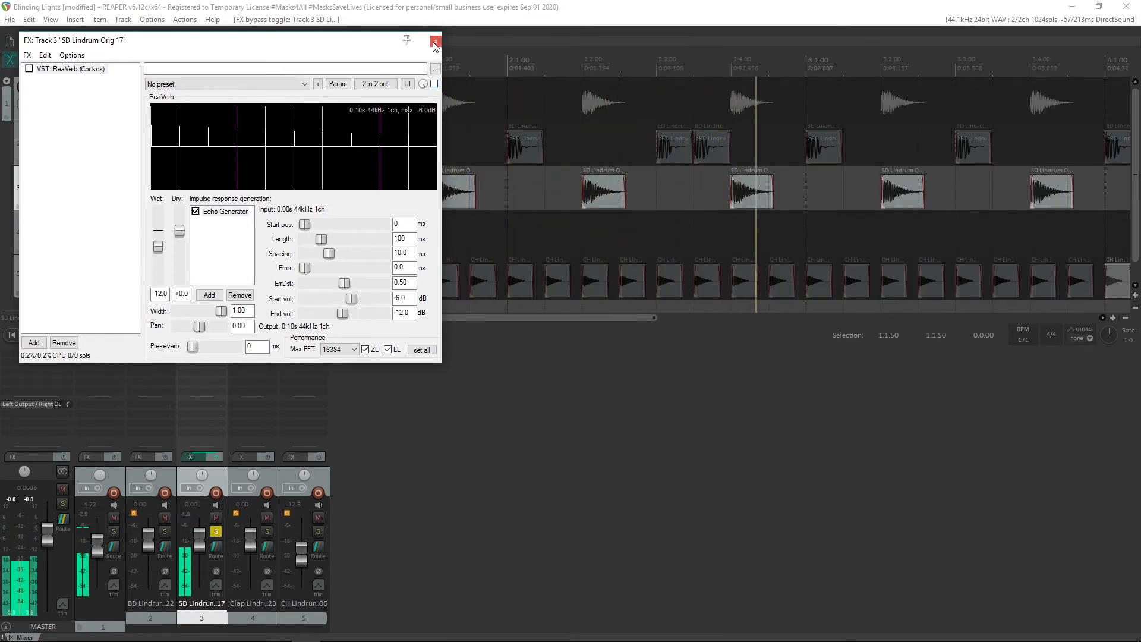
click(190, 456)
click(191, 456)
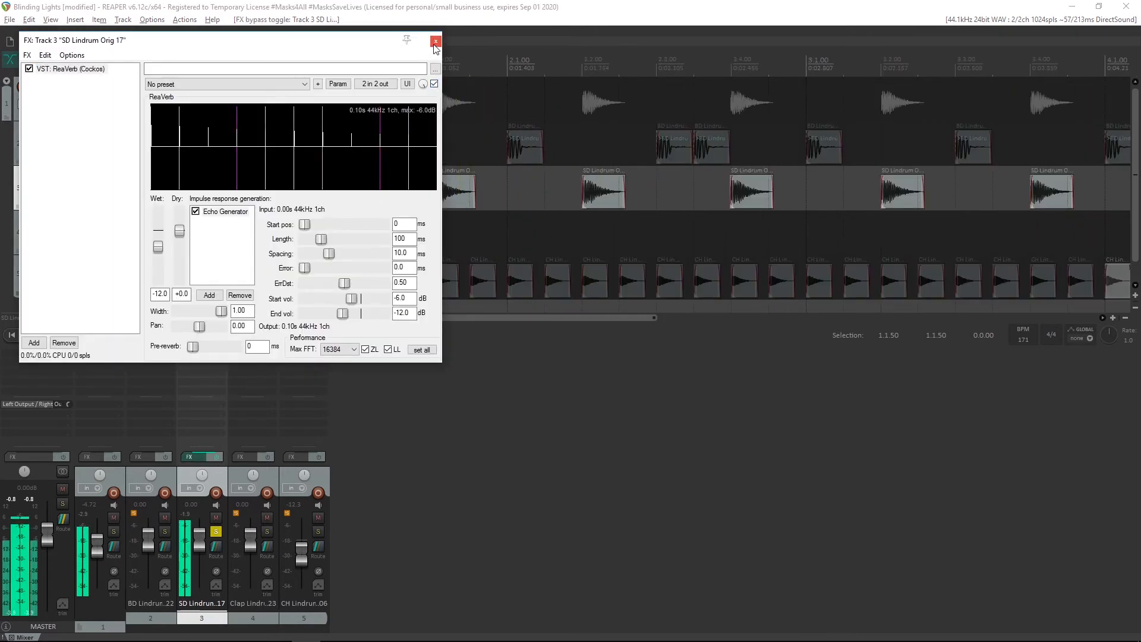
click(191, 457)
Copy ReaVerb from the SD track to the Clap track and unsolo SD to hear the full beat.
drag(205, 352, 258, 351)
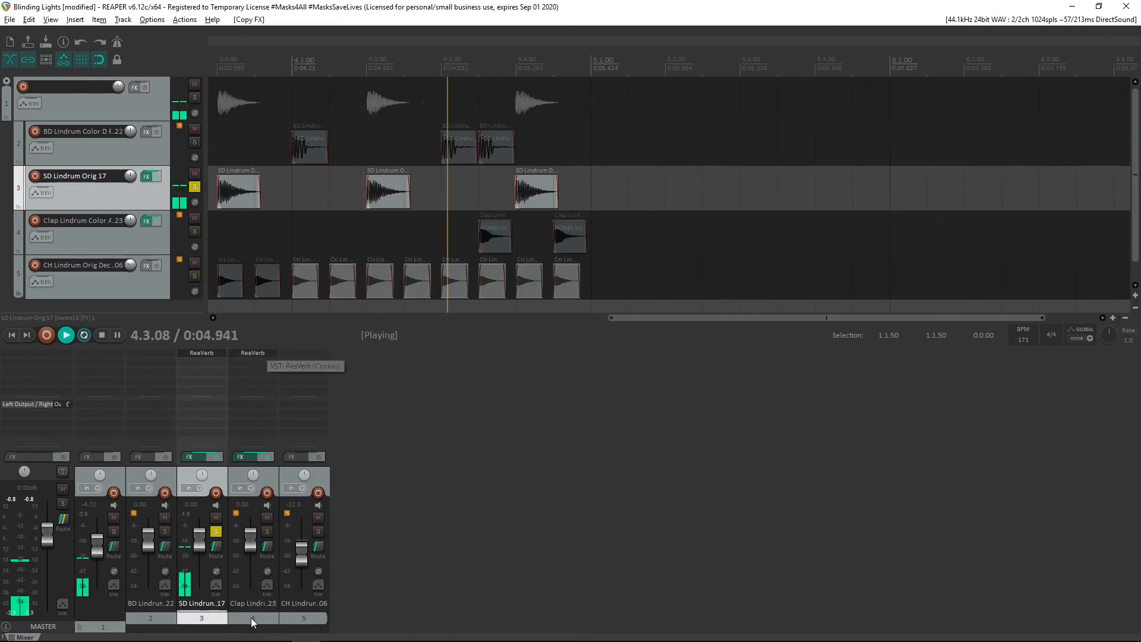
click(216, 530)
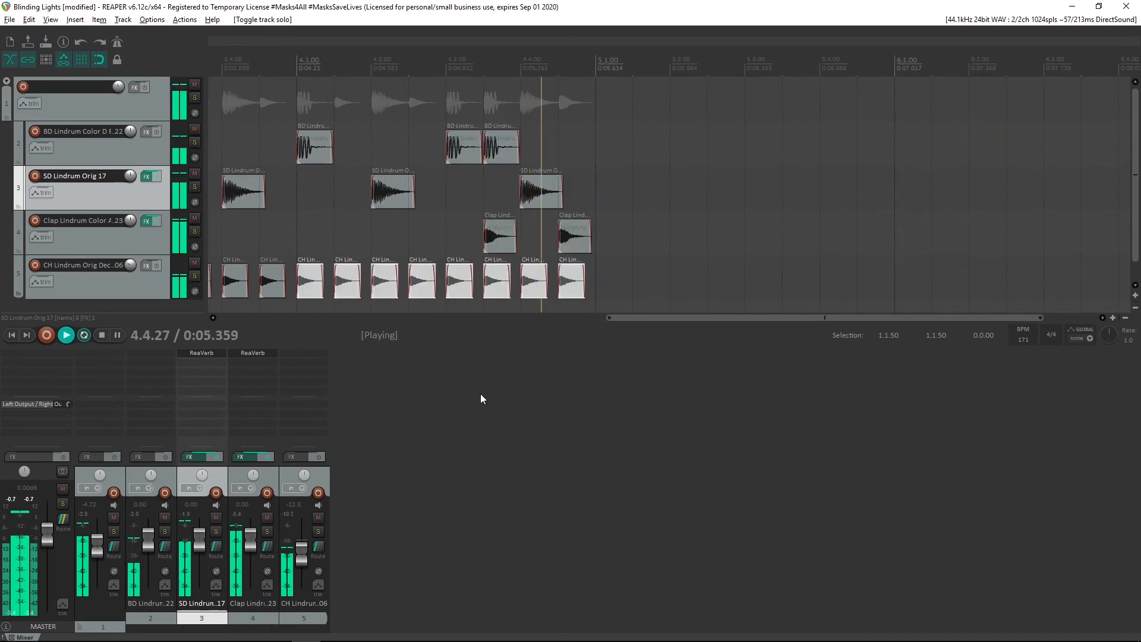
key(space)
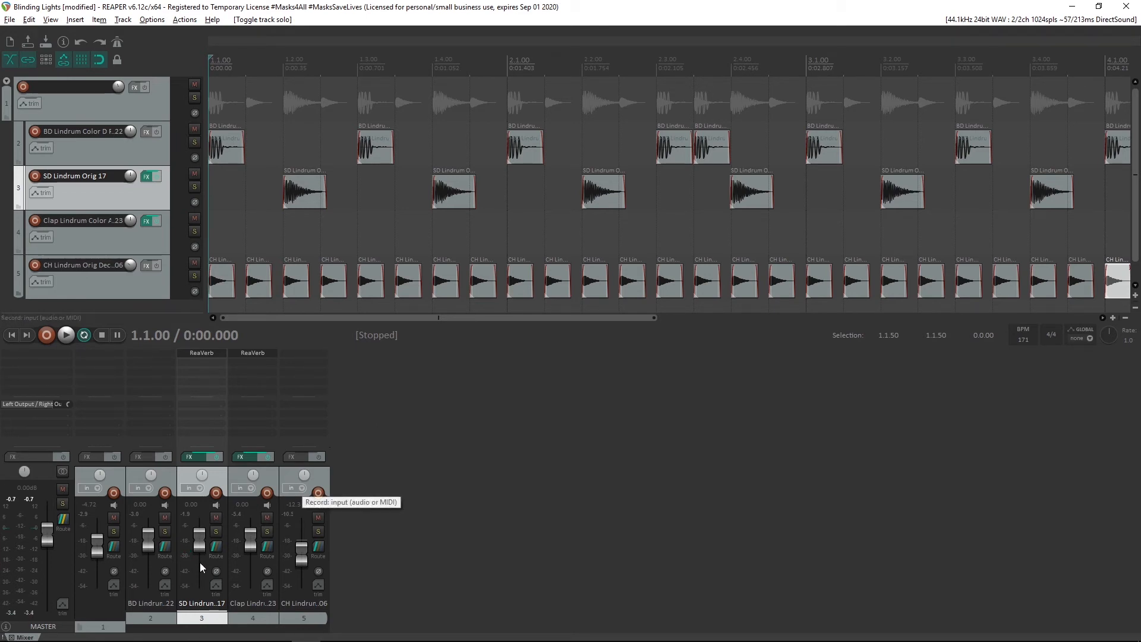
Add the ReaComp compressor to the unnamed drum folder track.
click(105, 629)
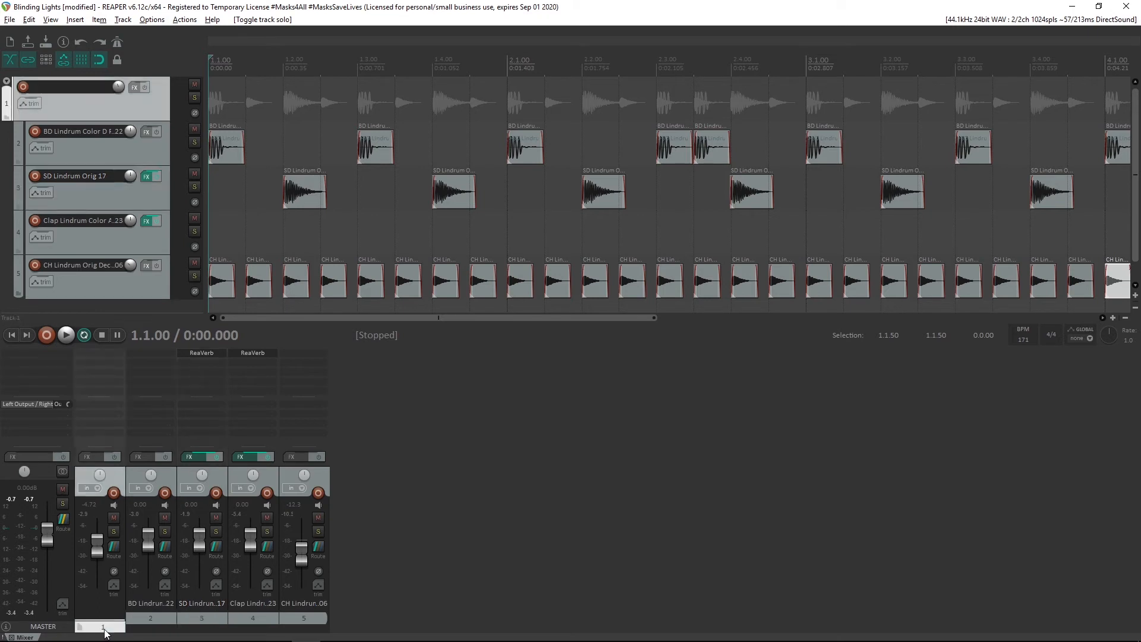
double_click(102, 355)
text(comp)
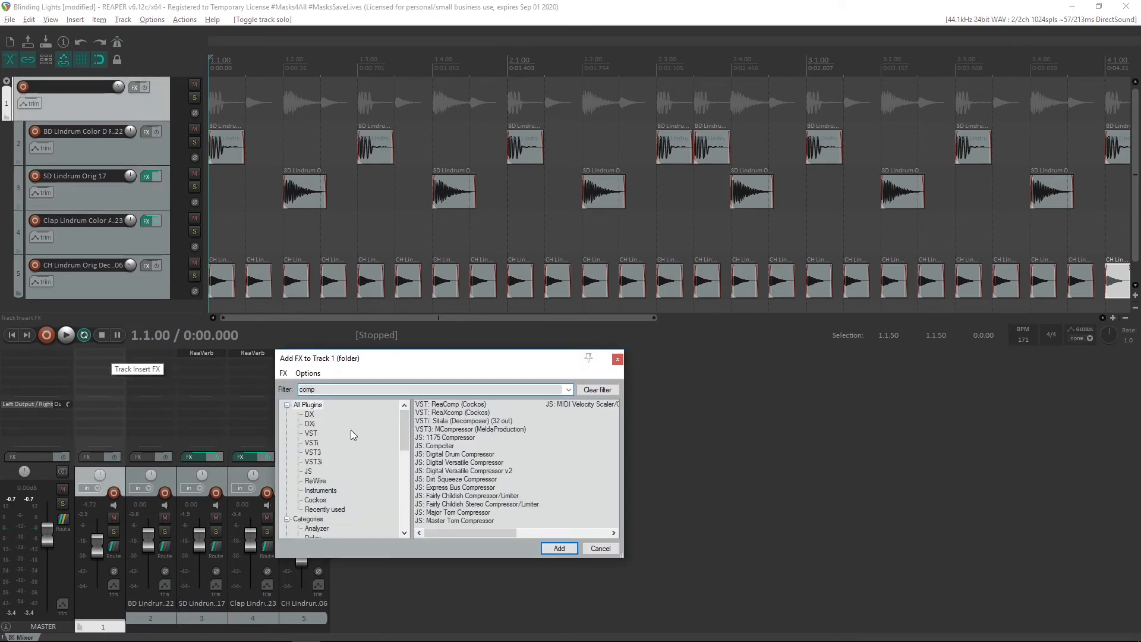
double_click(450, 405)
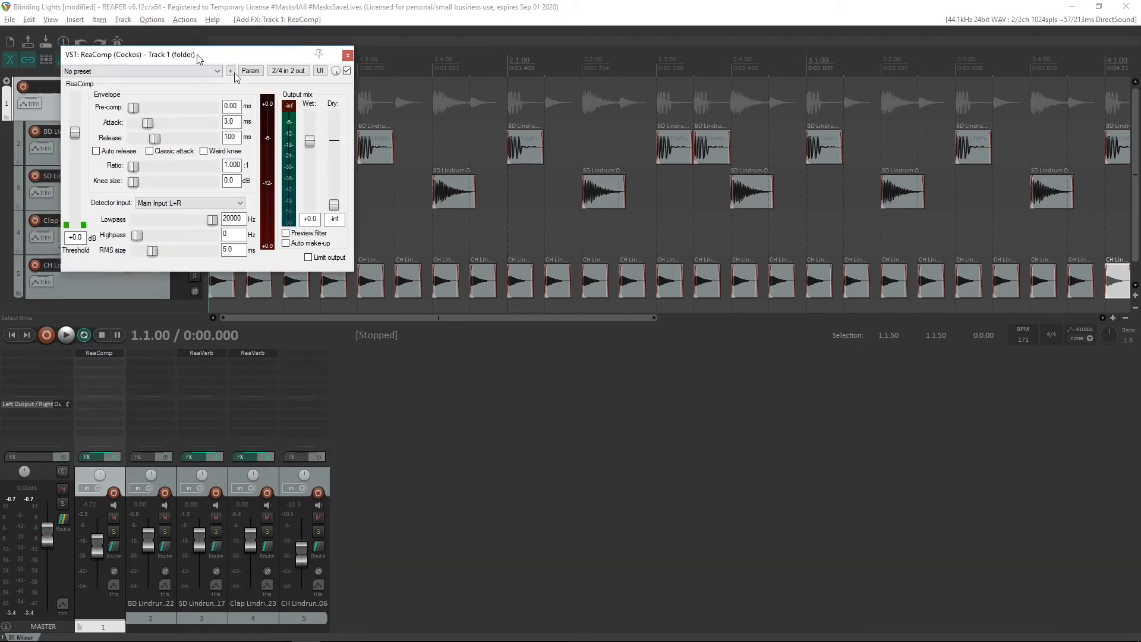
drag(166, 43, 504, 242)
Load ReaComp's "stock - Rock Snare - aim for 4dB GR" preset and play the beat to check the gain reduction.
click(440, 255)
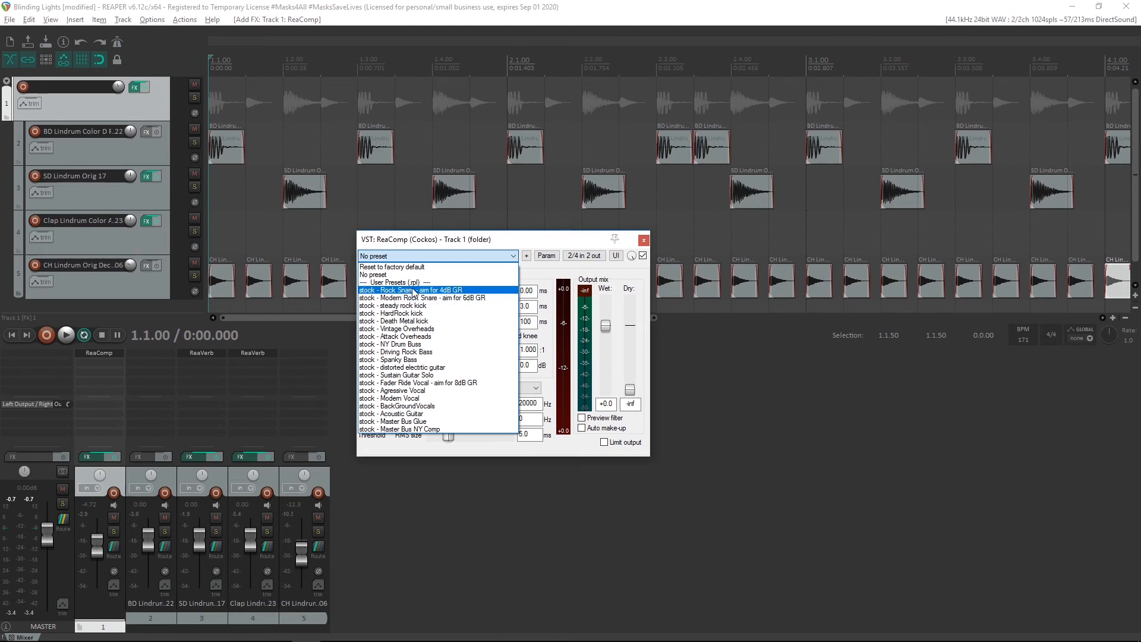
click(415, 290)
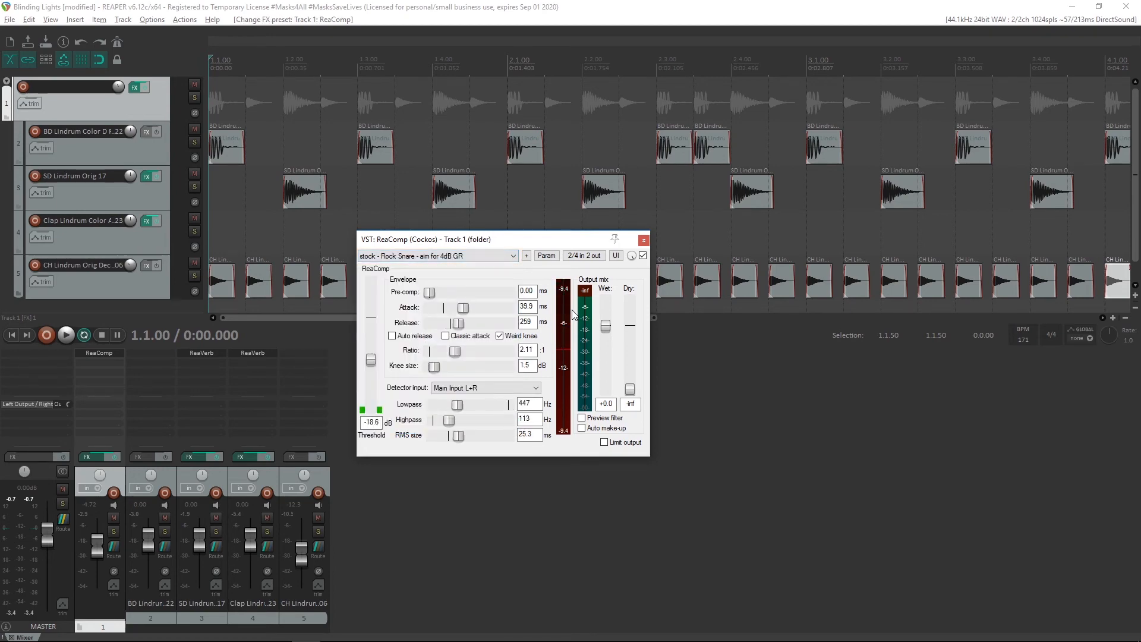
key(space)
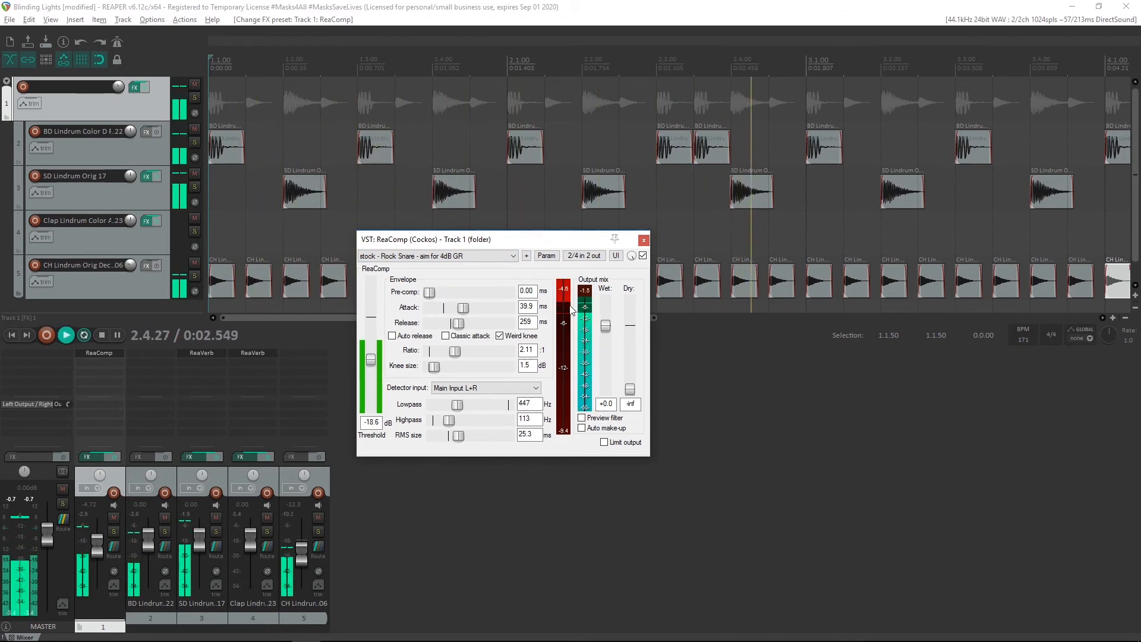
key(space)
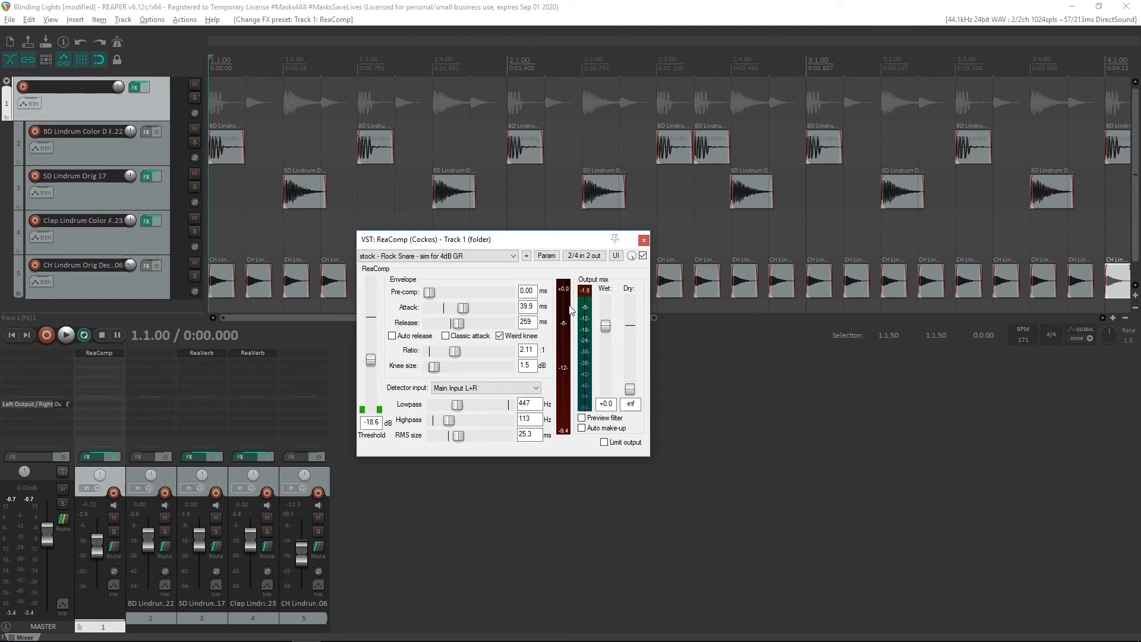
Play the beat while toggling ReaComp's bypass to compare the sound, leaving the compressor enabled and closing its window.
key(space)
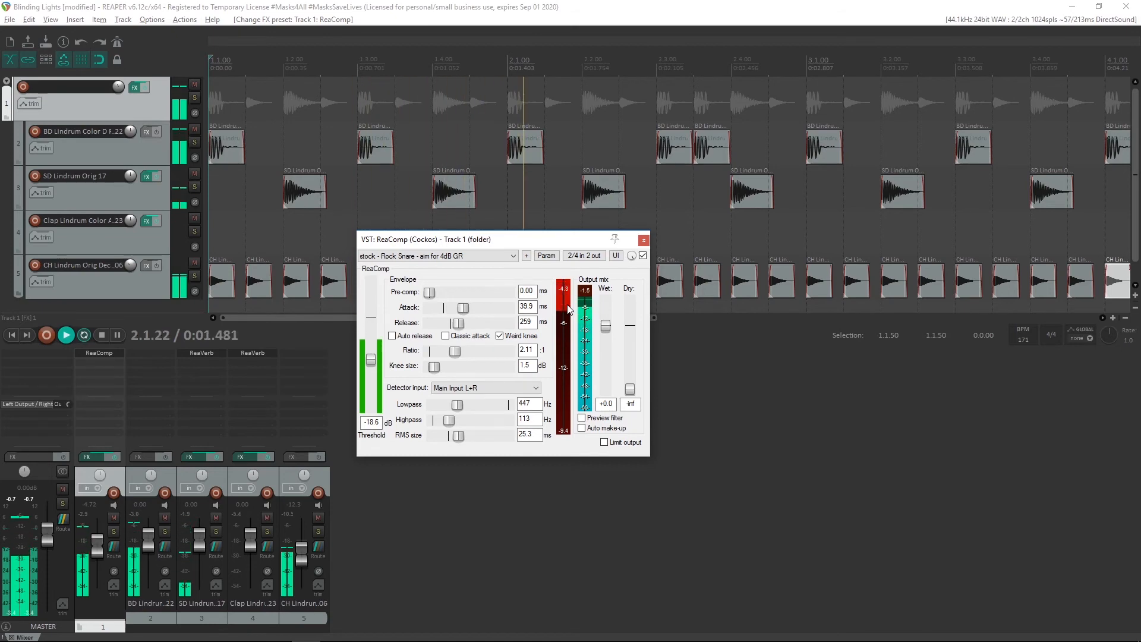
click(643, 257)
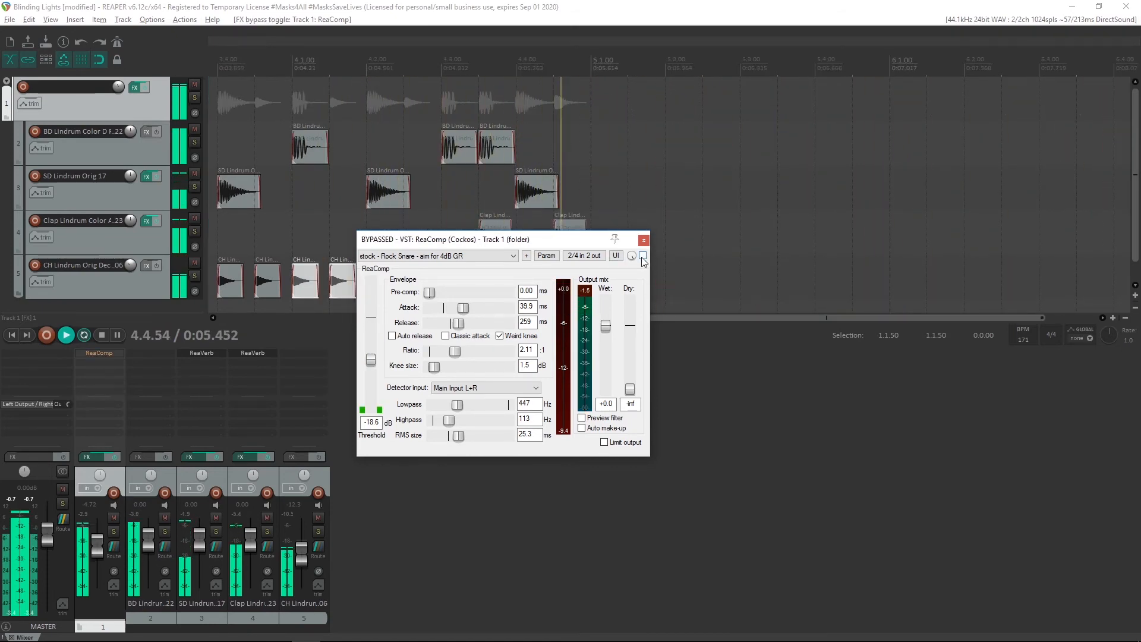
click(643, 256)
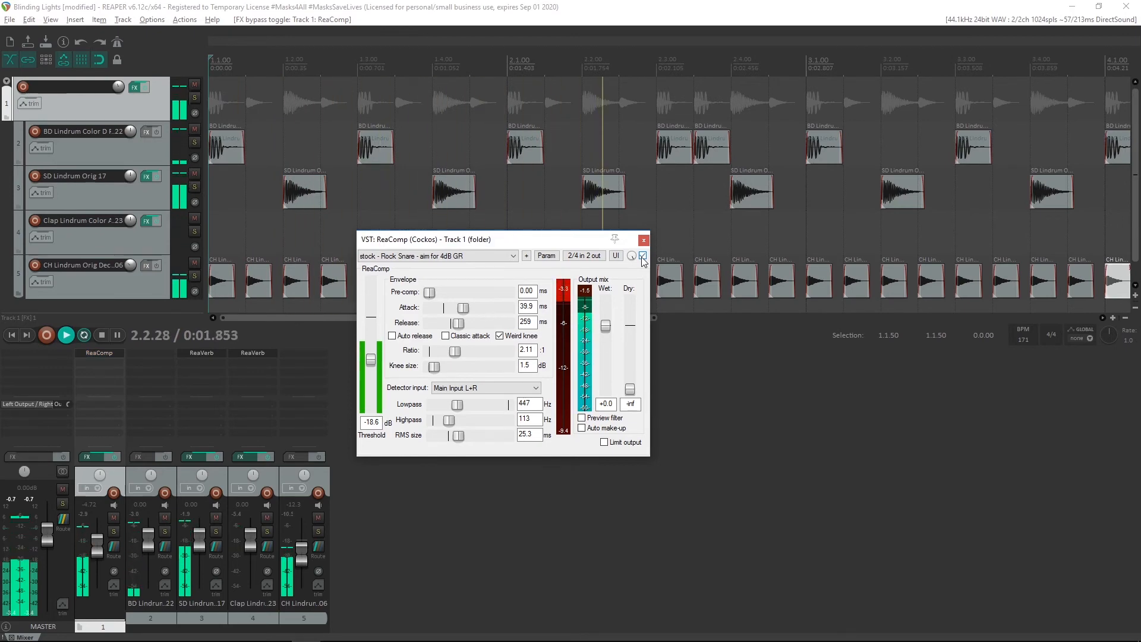
click(643, 257)
key(space)
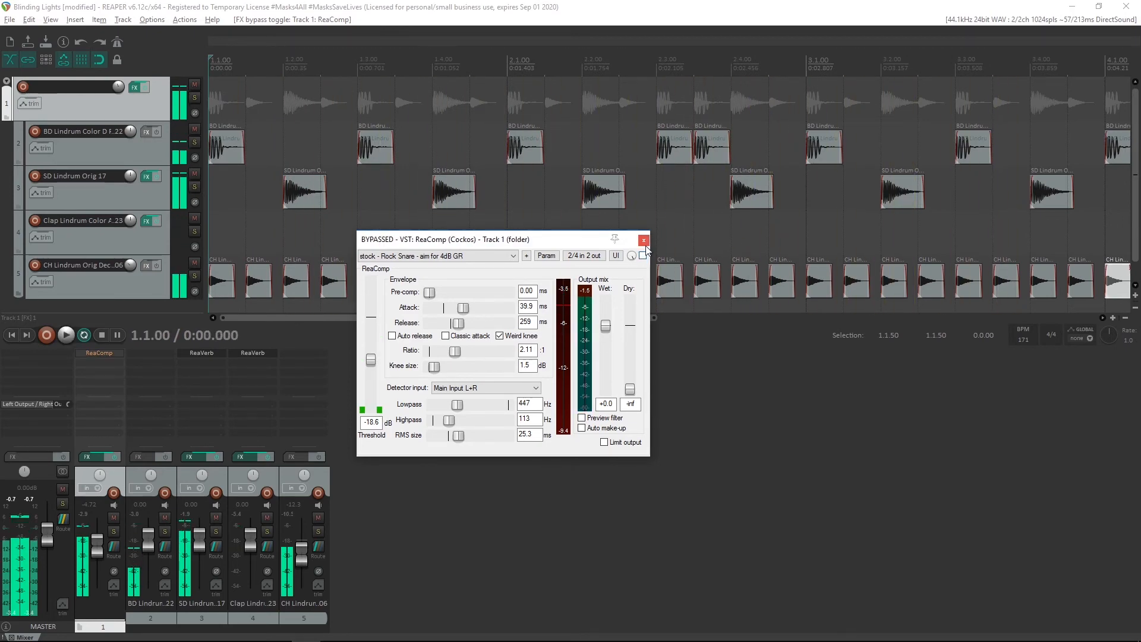
click(643, 256)
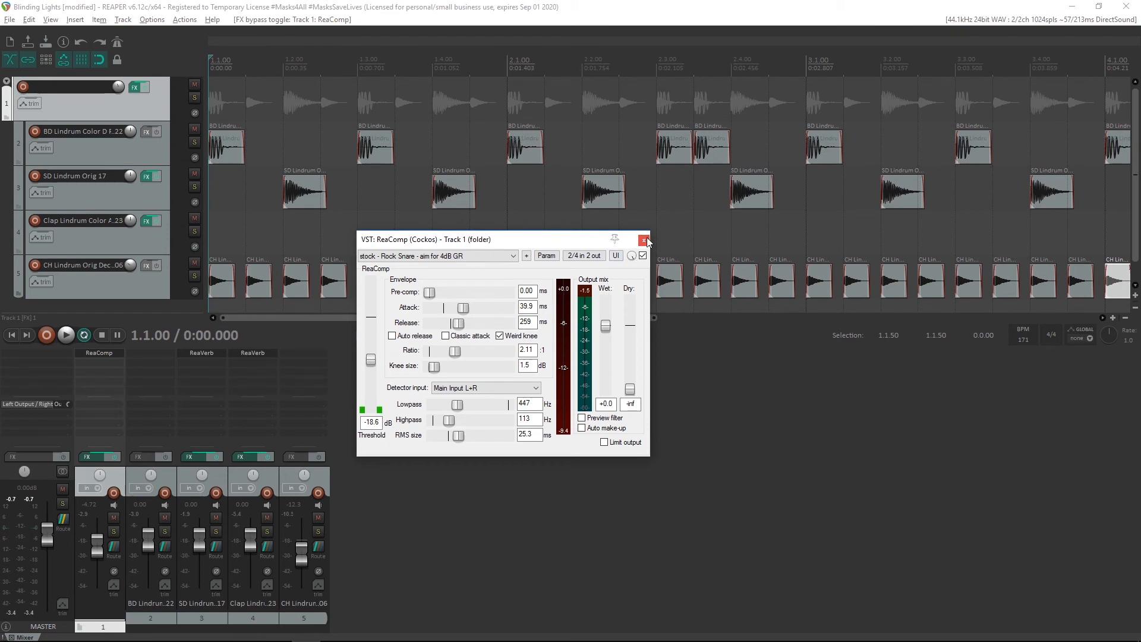
click(644, 240)
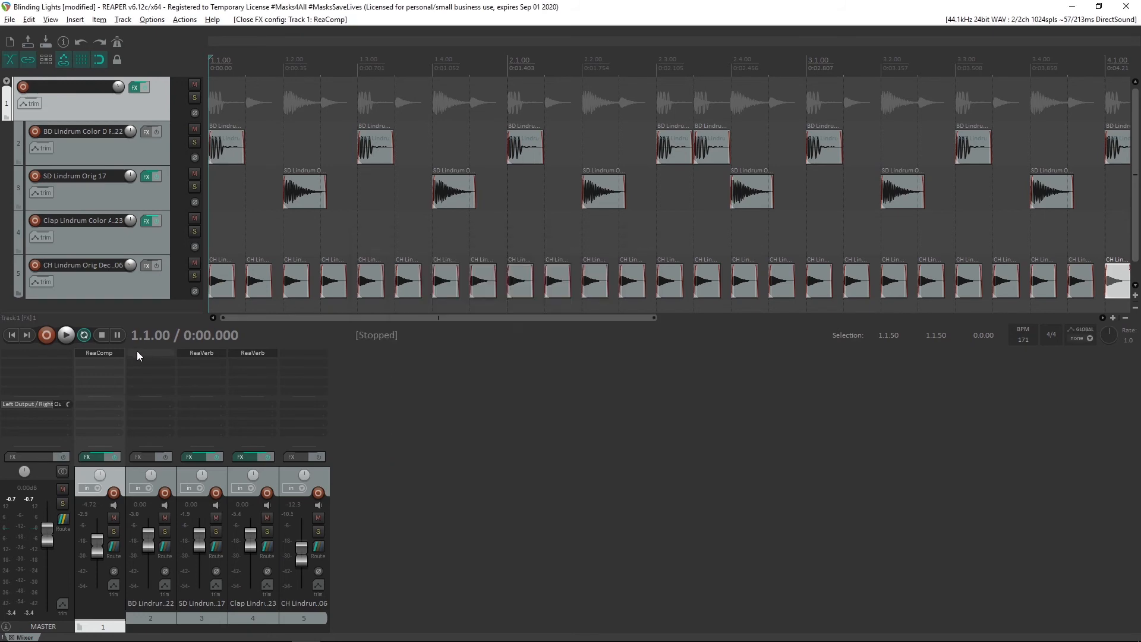
Add the JS Waveshaping Distortion effect after ReaComp on the drum folder track.
double_click(103, 363)
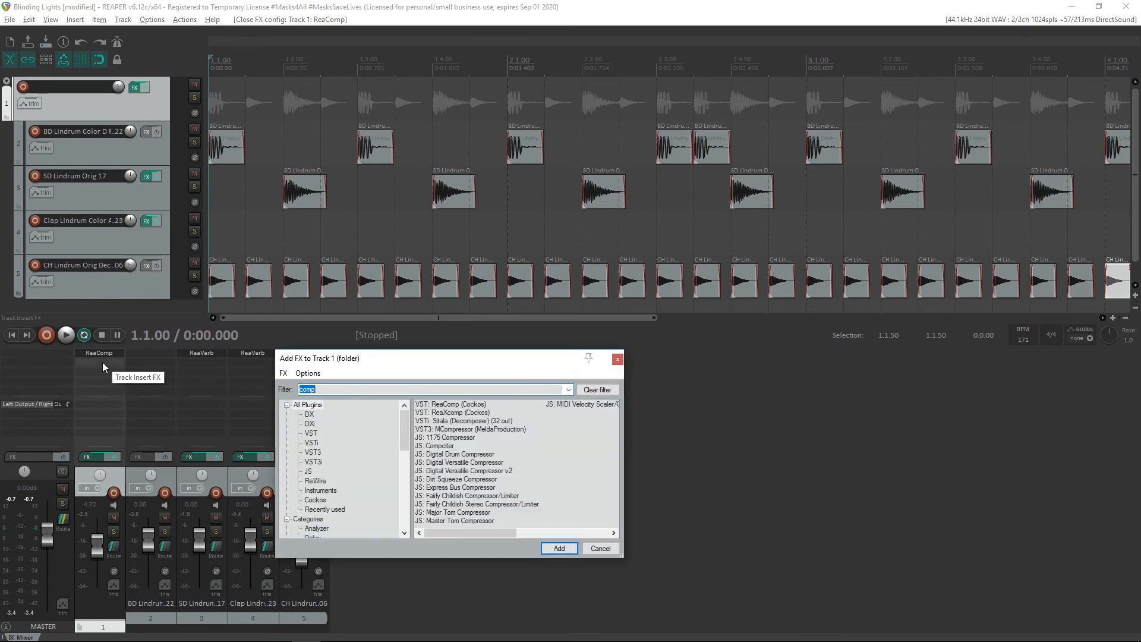
text(dist)
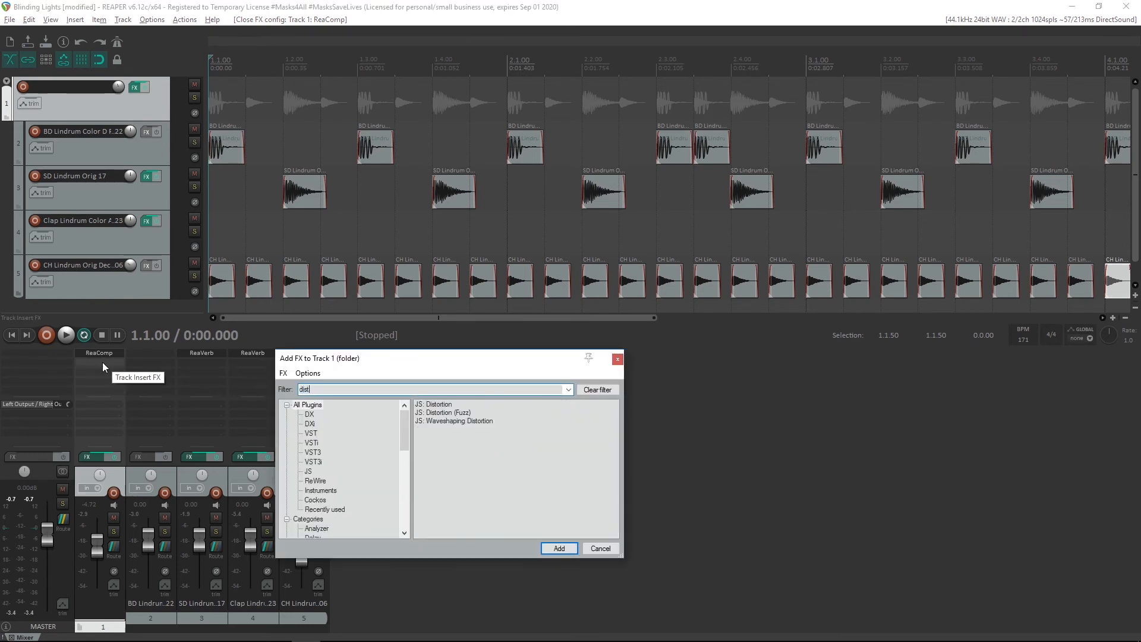
double_click(446, 422)
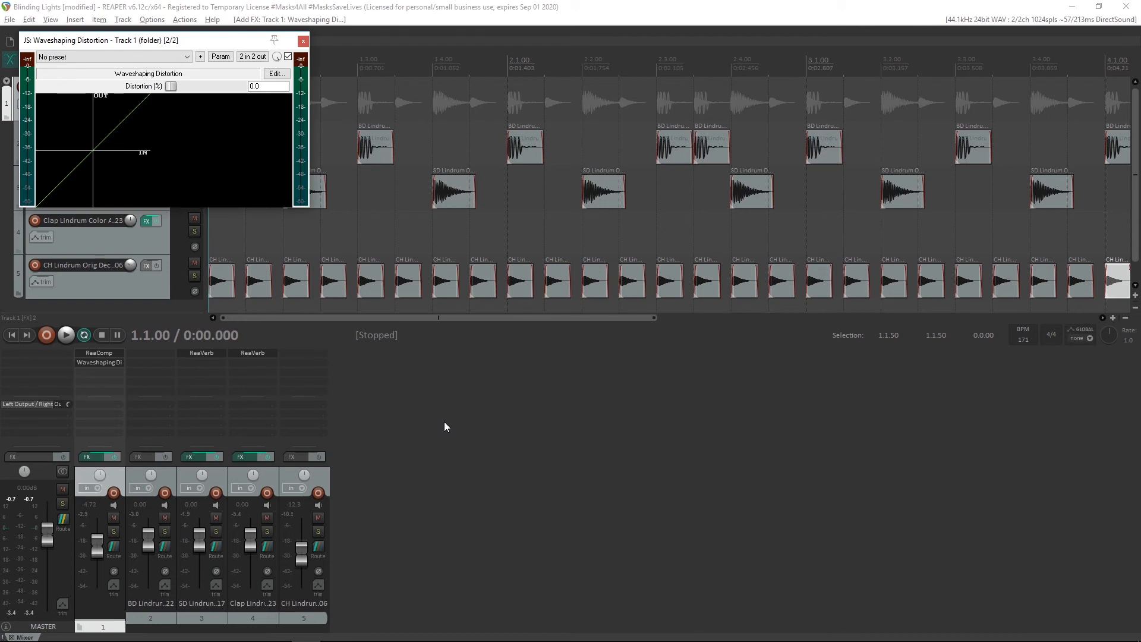
drag(154, 46, 499, 371)
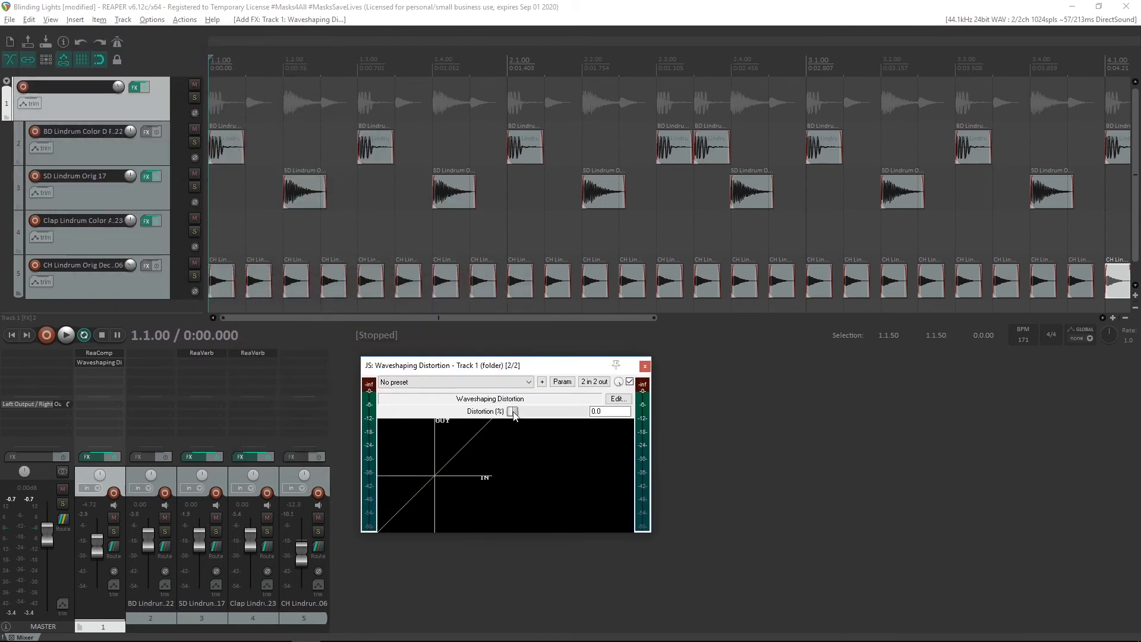
Set the Waveshaping Distortion amount to 30.7%, play the beat to hear it, and close the effect window.
drag(514, 415, 537, 418)
key(space)
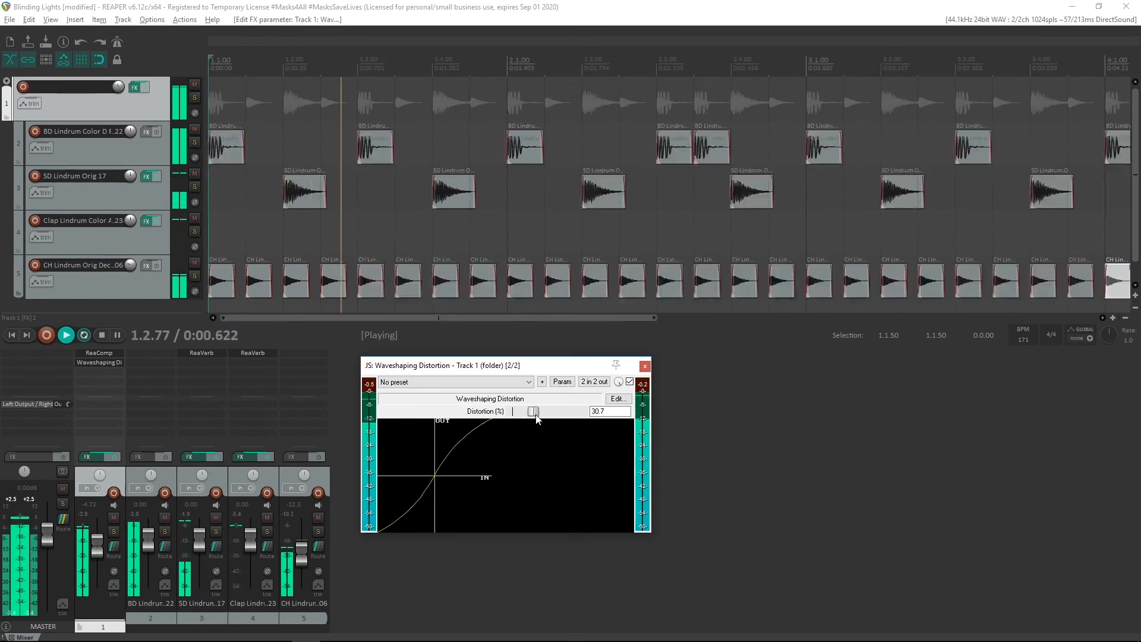
key(space)
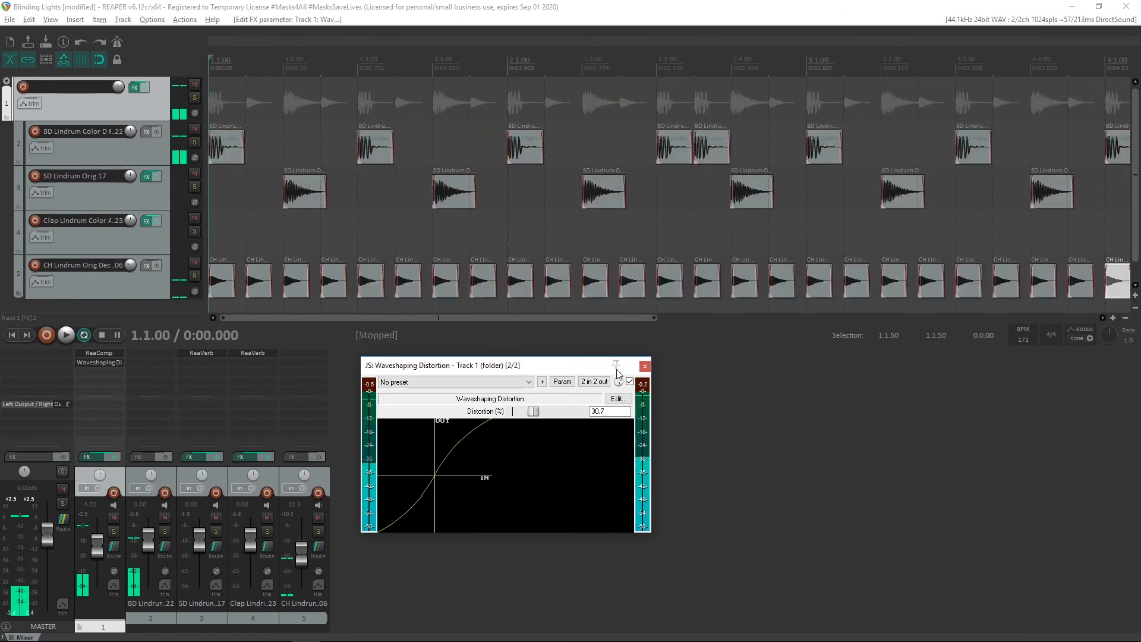
click(645, 366)
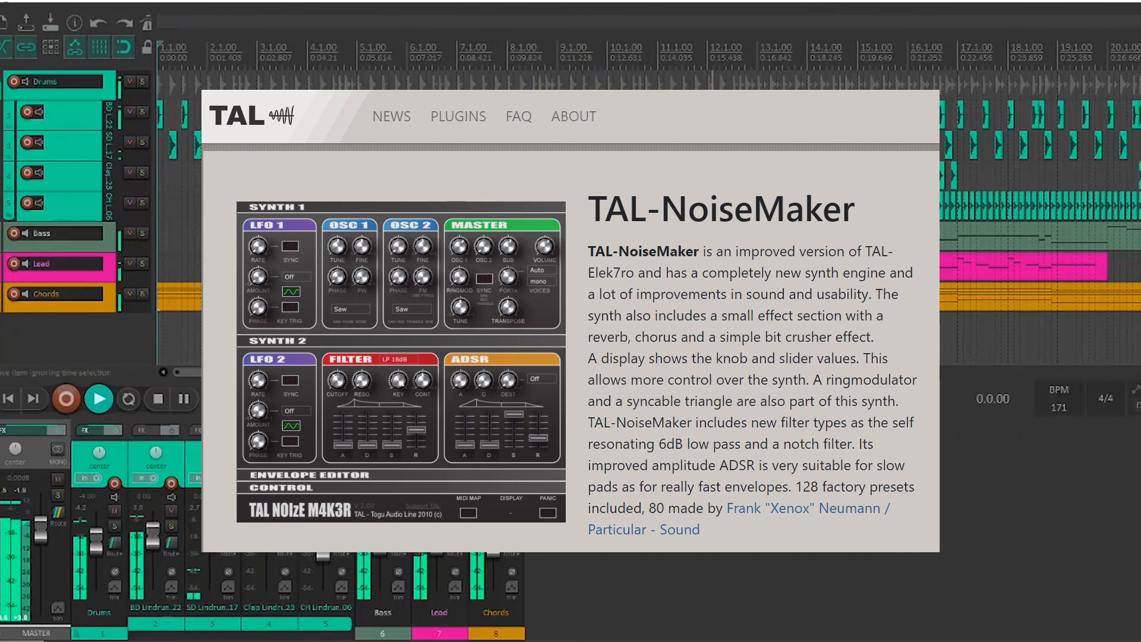
Open the Lead track's second MIDI item, starting at bar 13, in the MIDI editor.
click(782, 267)
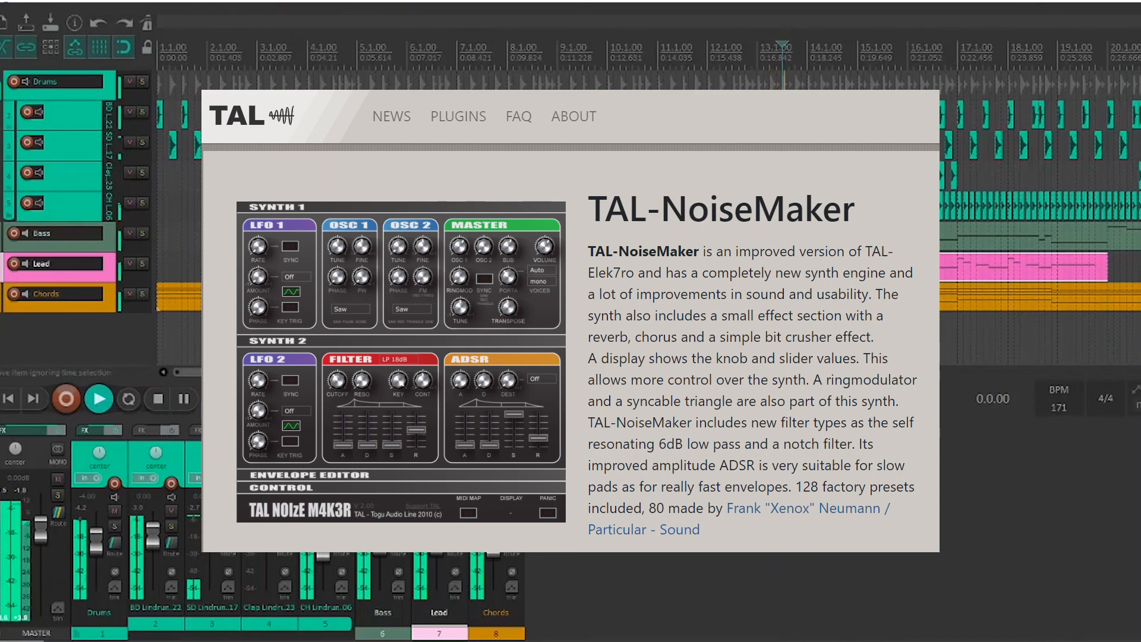
double_click(786, 266)
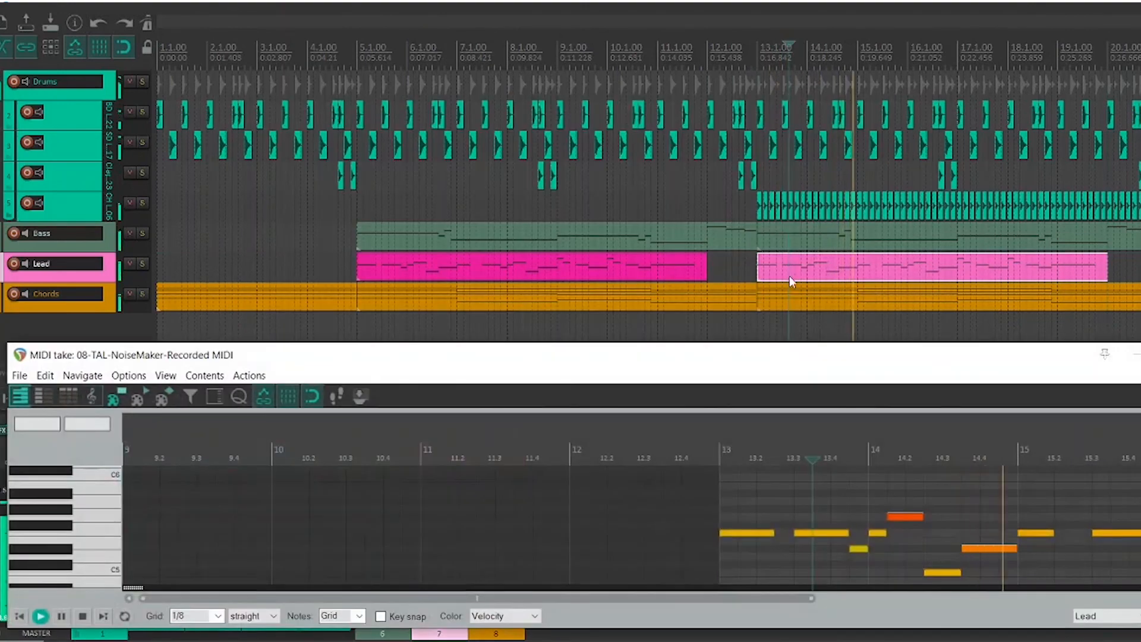